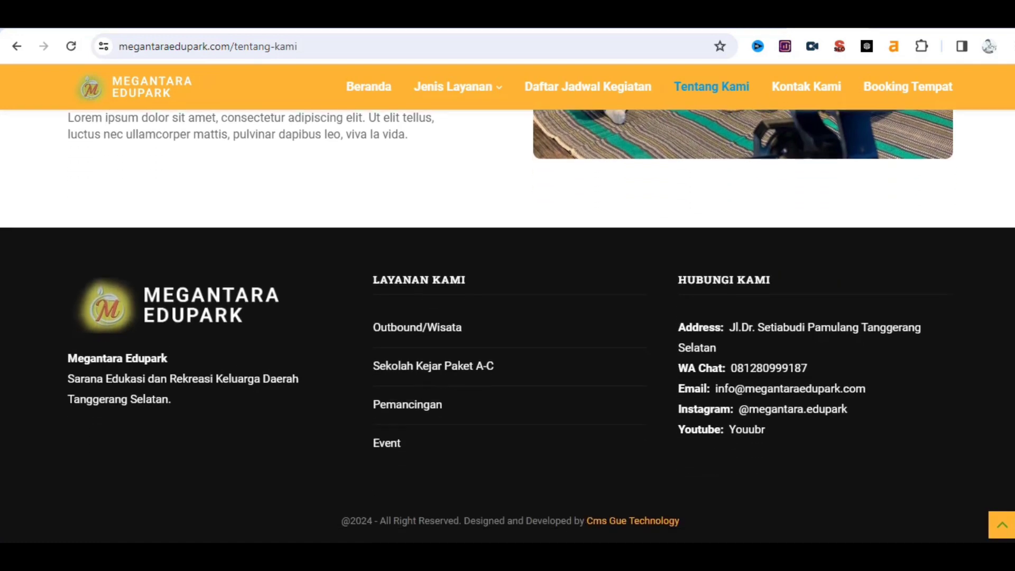
Open the site's WordPress login page and log in with the admin username and password
{"action": "scroll", "coordinate": [507, 325], "scroll_direction": "up", "scroll_amount": 8}
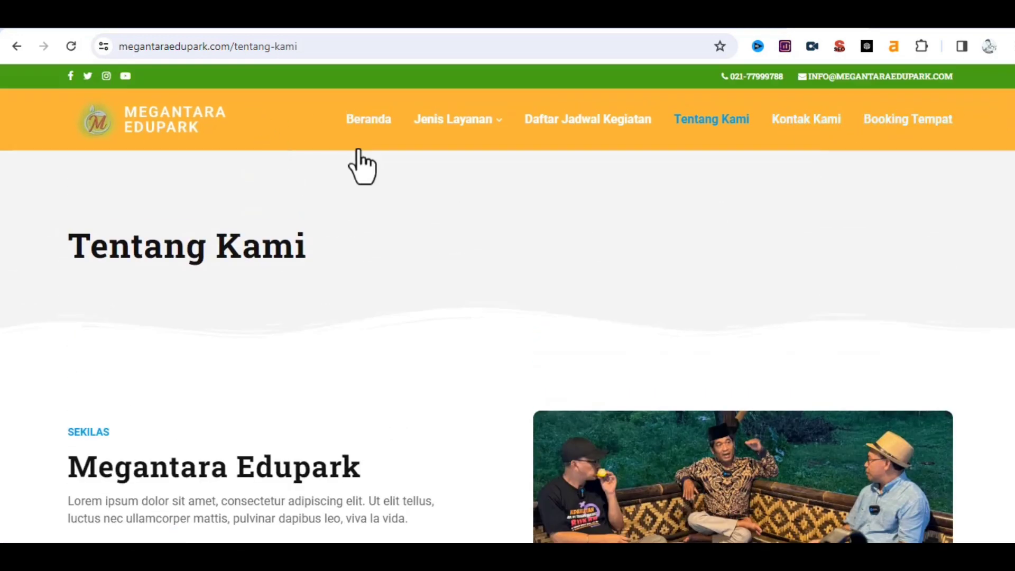
{"action": "left_click", "coordinate": [357, 125]}
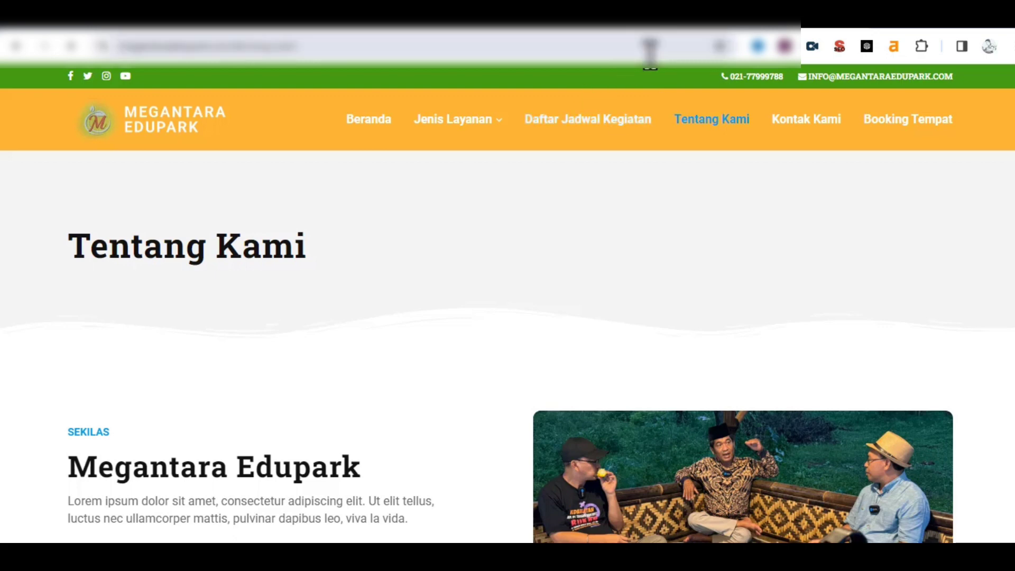
{"action": "left_click", "coordinate": [366, 90]}
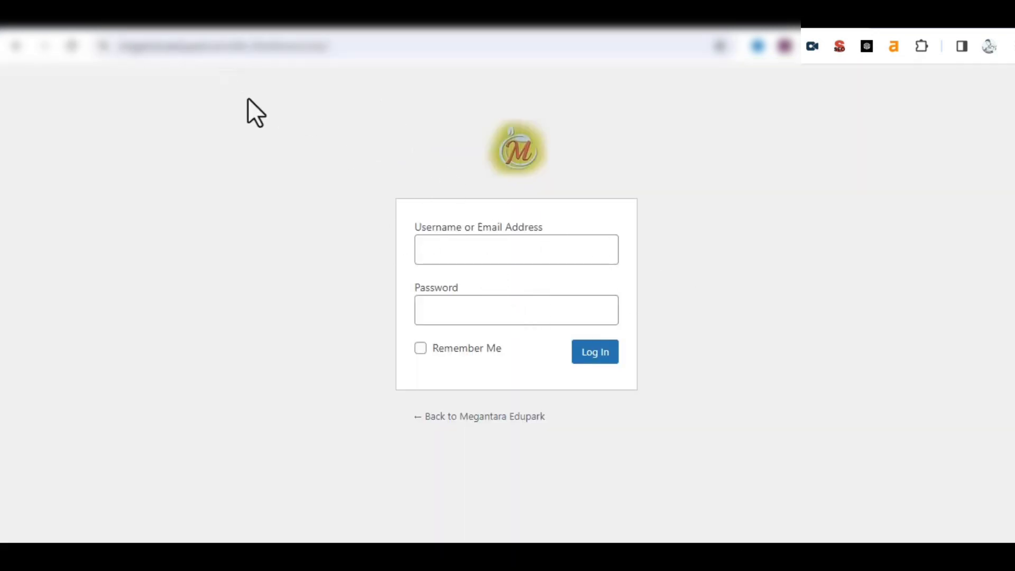
{"action": "left_click", "coordinate": [543, 256]}
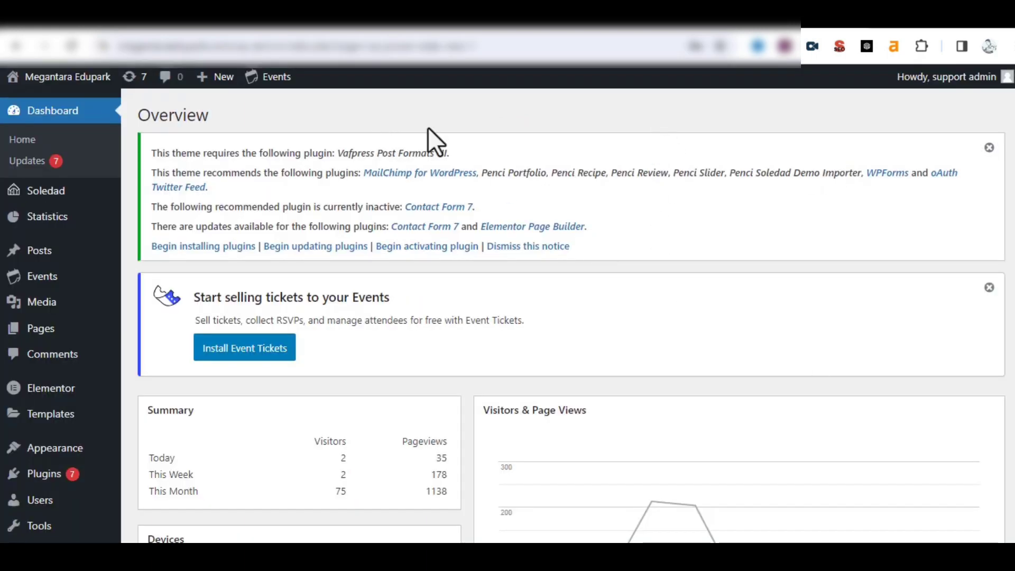
Dismiss the theme plugin and event ticket notices on the dashboard and open the public site in a new tab
{"action": "left_click", "coordinate": [989, 147]}
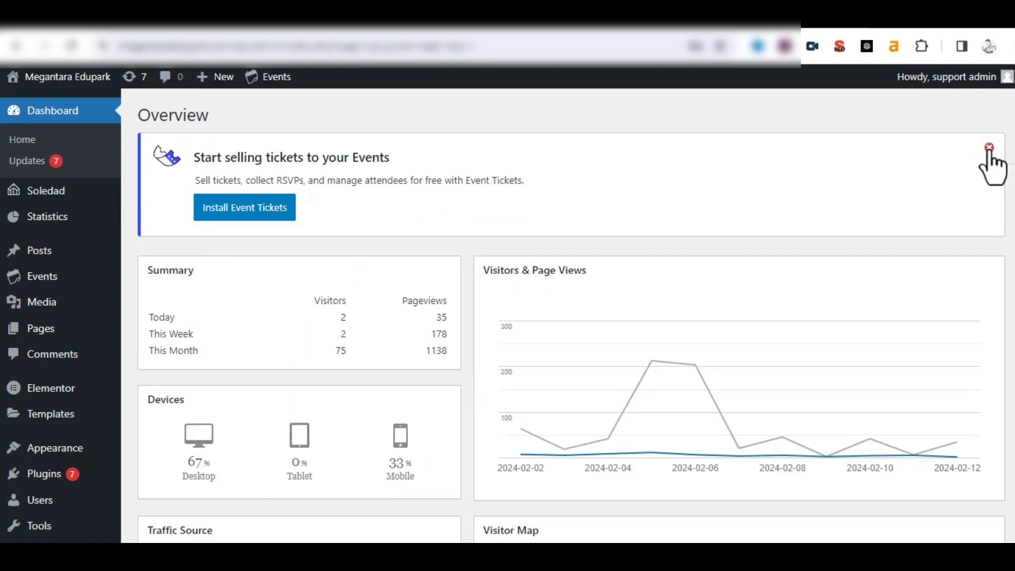
{"action": "left_click", "coordinate": [989, 148]}
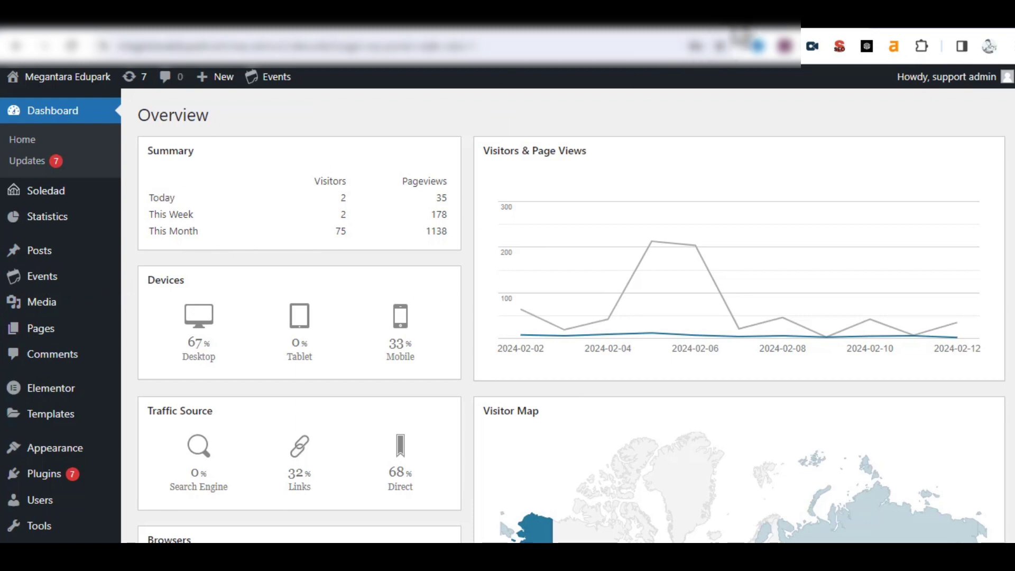
{"action": "mouse_move", "coordinate": [55, 79]}
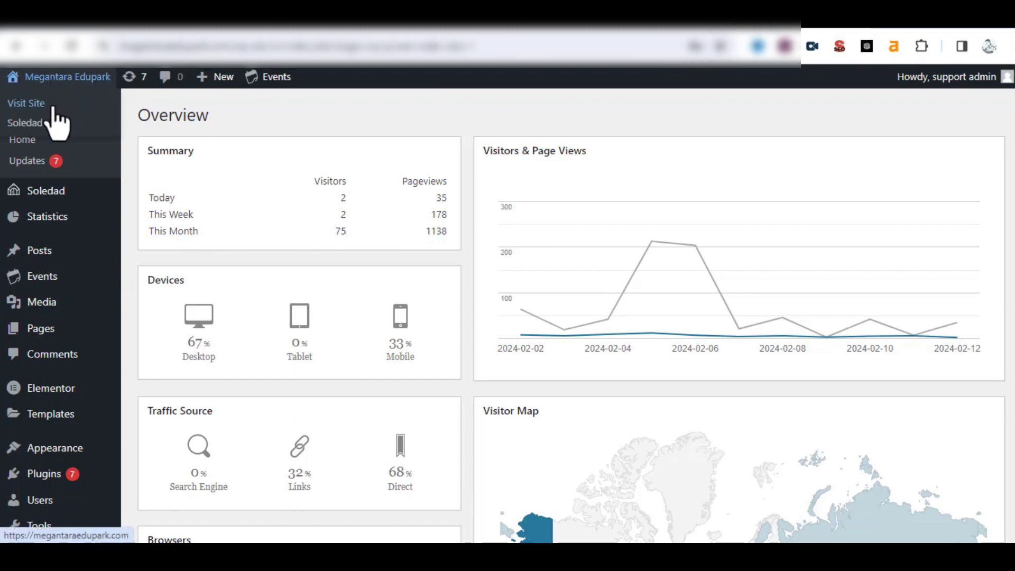
{"action": "right_click", "coordinate": [42, 106]}
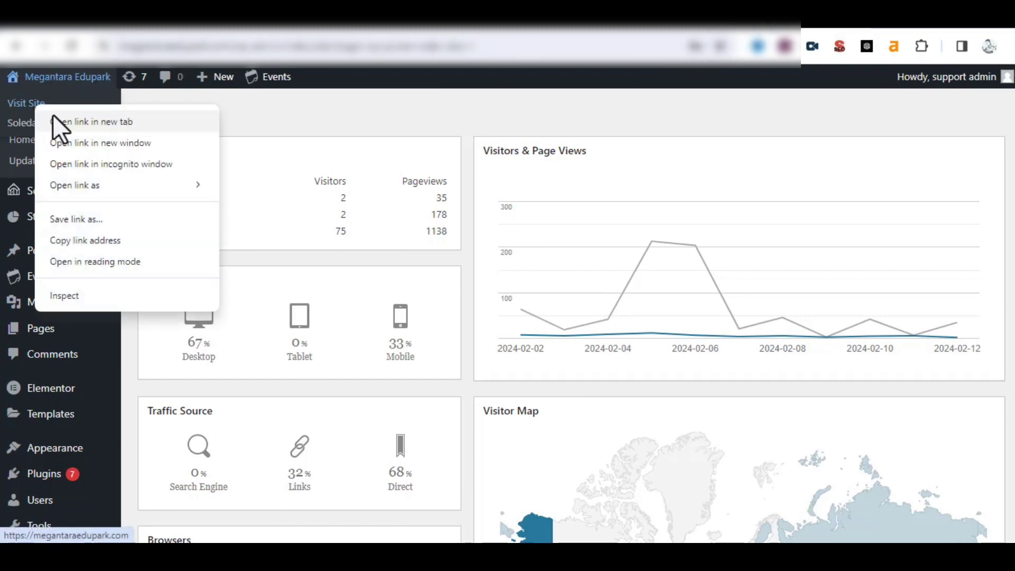
{"action": "left_click", "coordinate": [54, 121]}
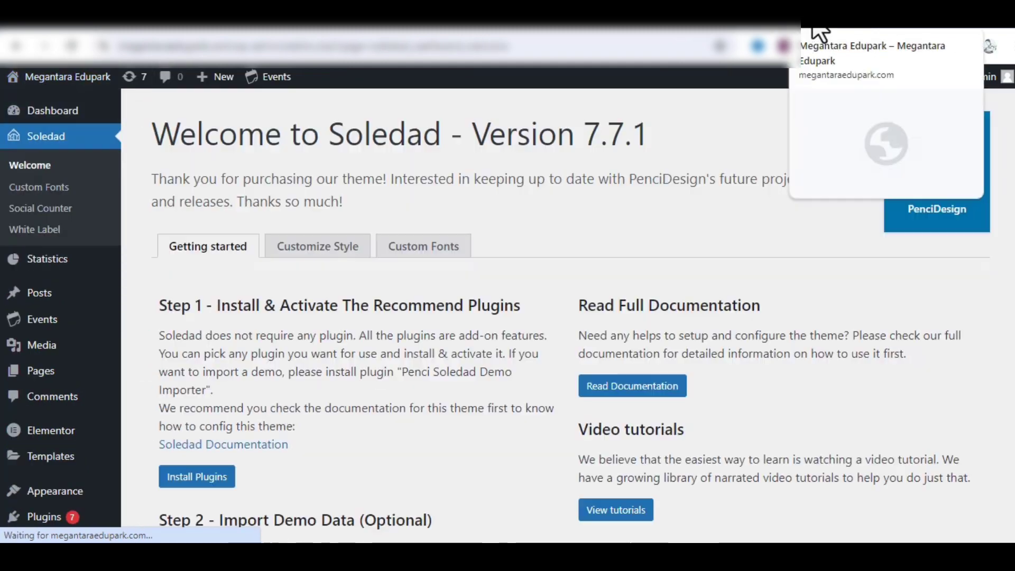
Return to the admin dashboard and open the Home Page from the page list for editing with Elementor
{"action": "mouse_move", "coordinate": [33, 121]}
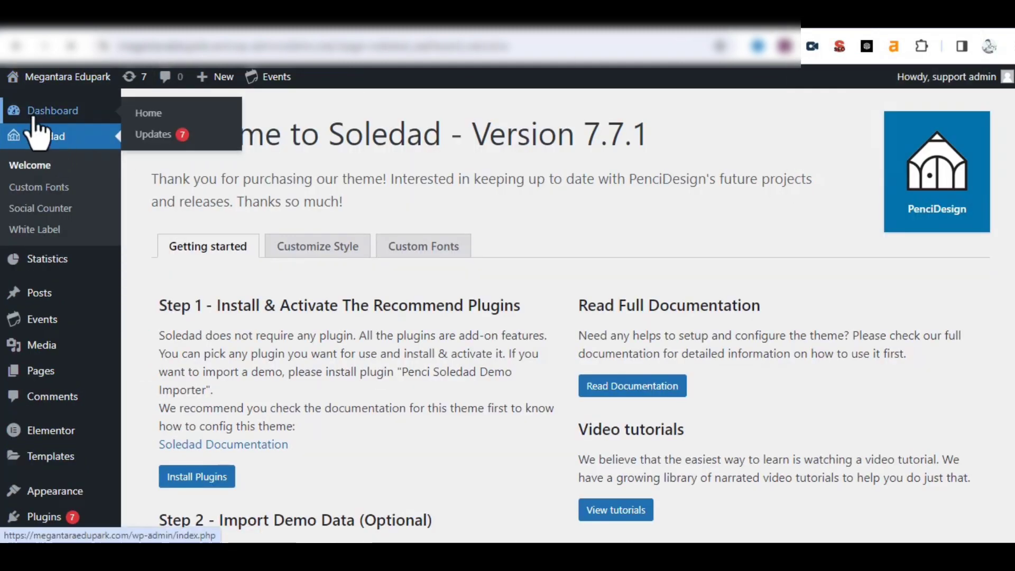
{"action": "left_click", "coordinate": [48, 111]}
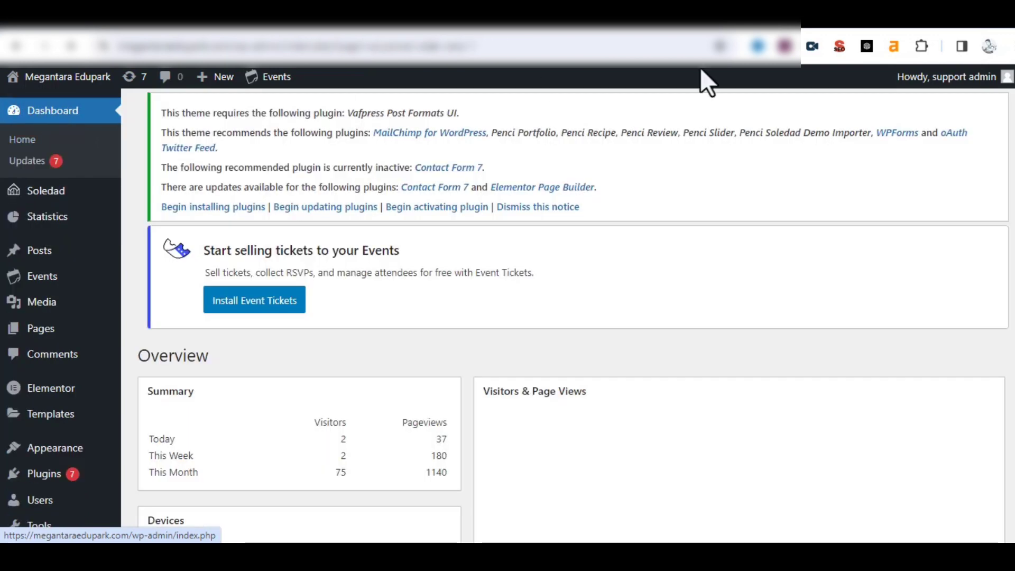
{"action": "scroll", "coordinate": [247, 380], "scroll_direction": "down", "scroll_amount": 3}
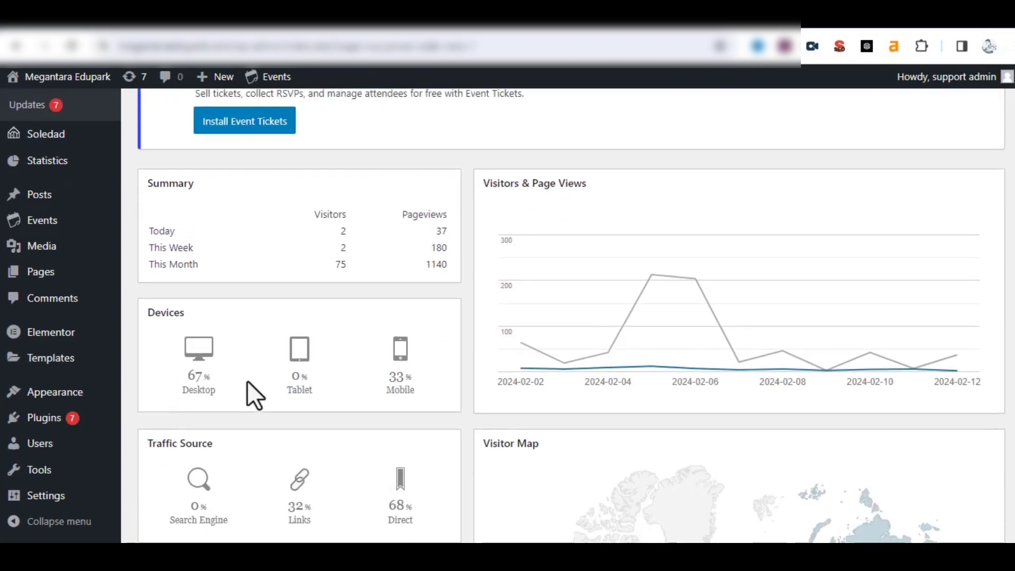
{"action": "scroll", "coordinate": [246, 380], "scroll_direction": "down", "scroll_amount": 3}
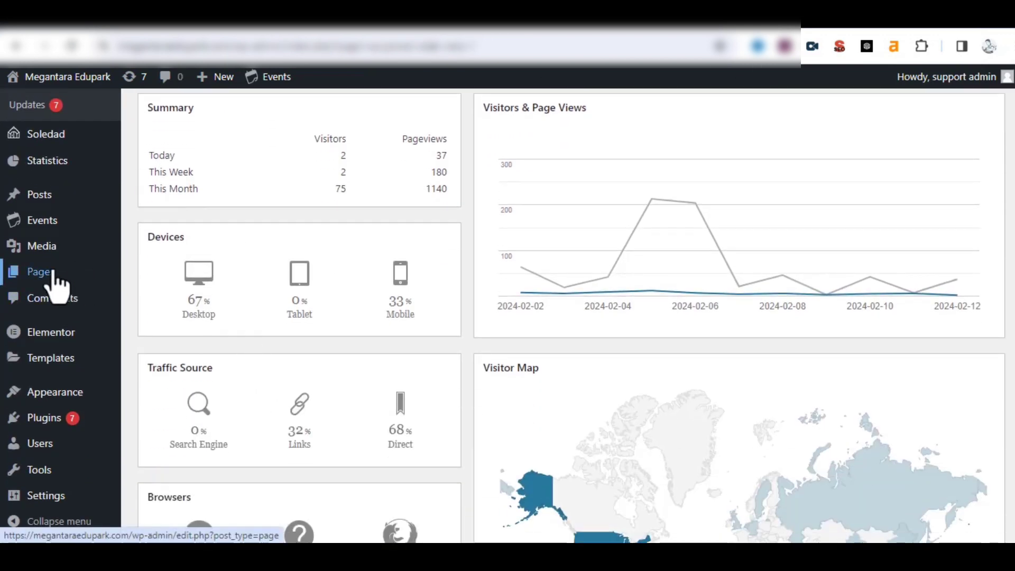
{"action": "mouse_move", "coordinate": [74, 404]}
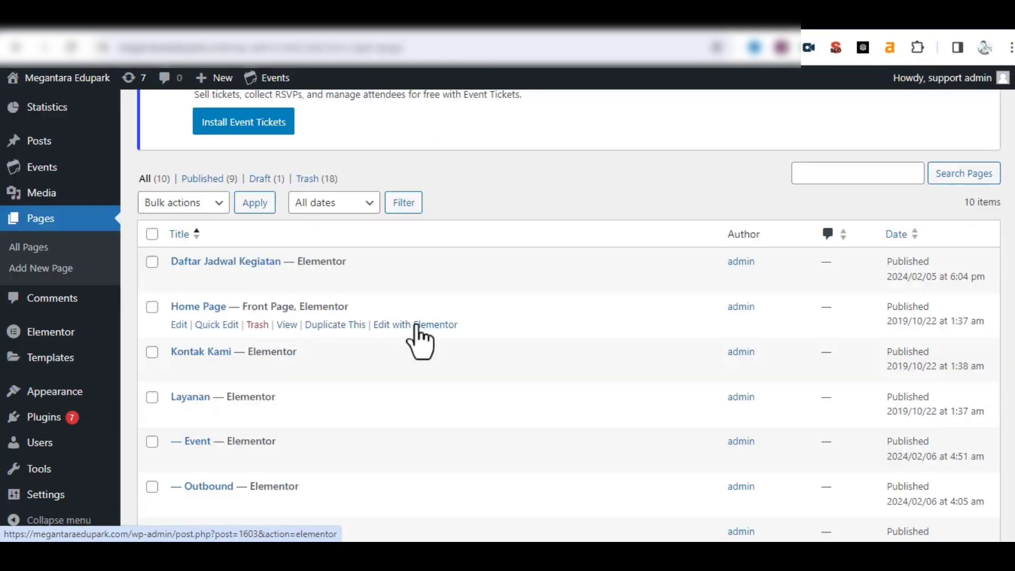
{"action": "left_click", "coordinate": [417, 325]}
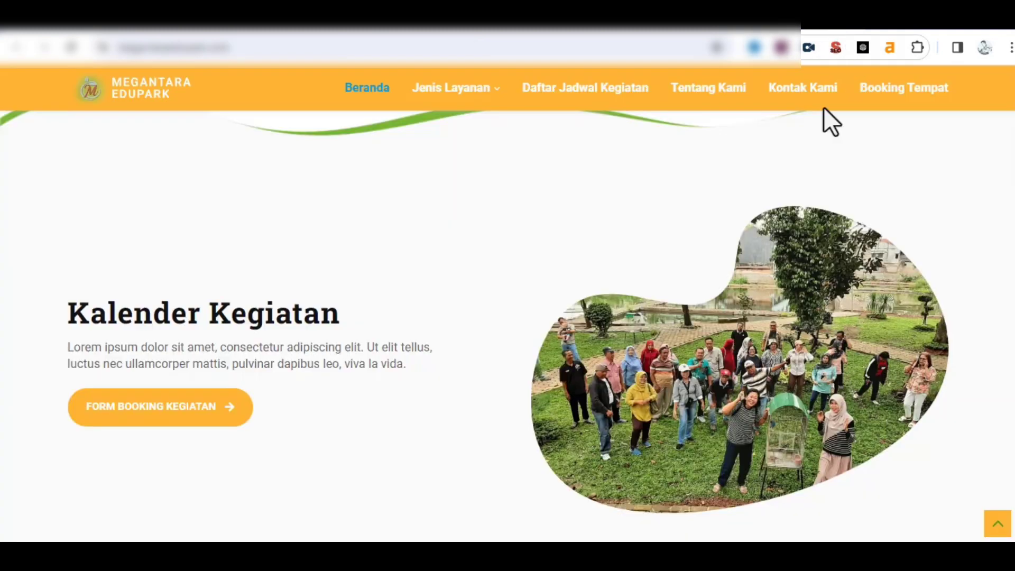
Review the sections of the live home page and return to its Elementor editor
{"action": "scroll", "coordinate": [617, 333], "scroll_direction": "down", "scroll_amount": 10}
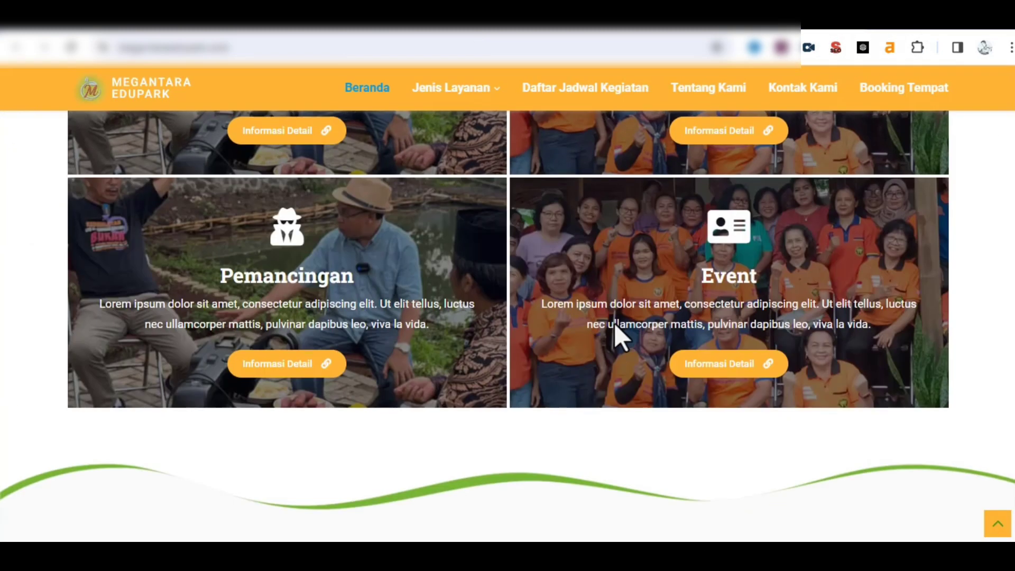
{"action": "scroll", "coordinate": [621, 338], "scroll_direction": "up", "scroll_amount": 5}
{"action": "scroll", "coordinate": [621, 338], "scroll_direction": "up", "scroll_amount": 8}
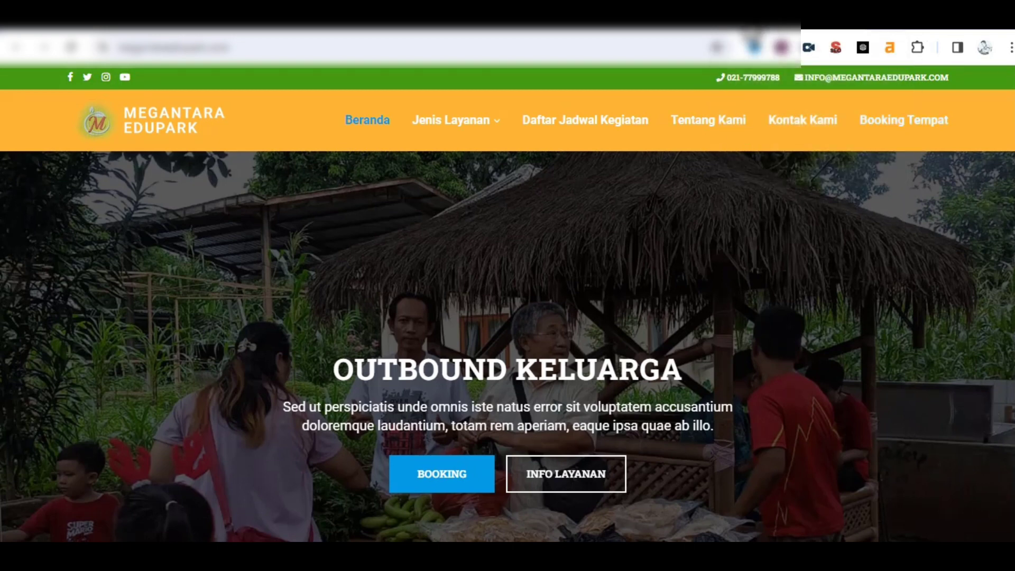
{"action": "left_click", "coordinate": [749, 22]}
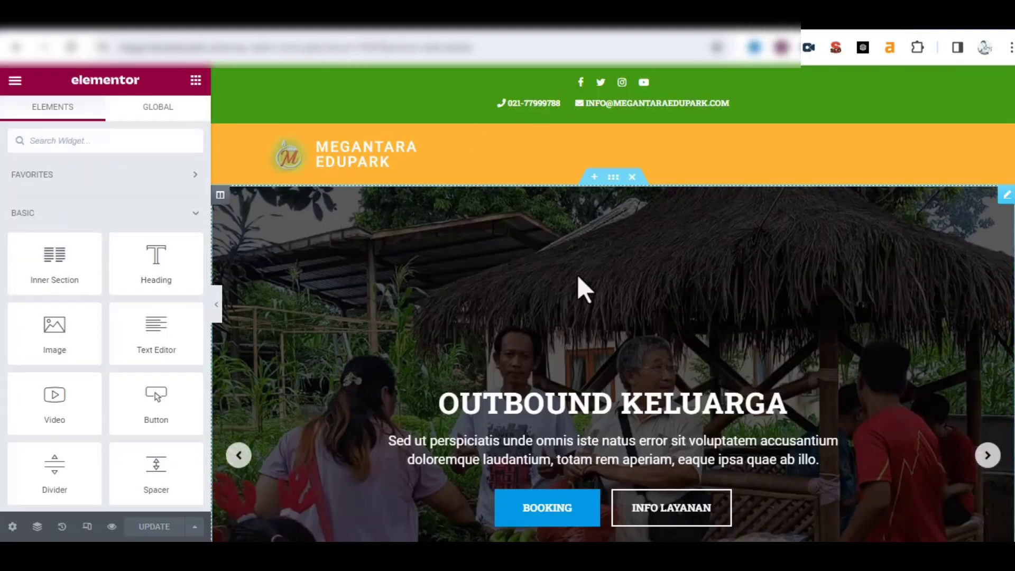
Open the hero slider's settings and examine the Outbound Keluarga slide's background, title, description, button texts and links
{"action": "left_click", "coordinate": [788, 267]}
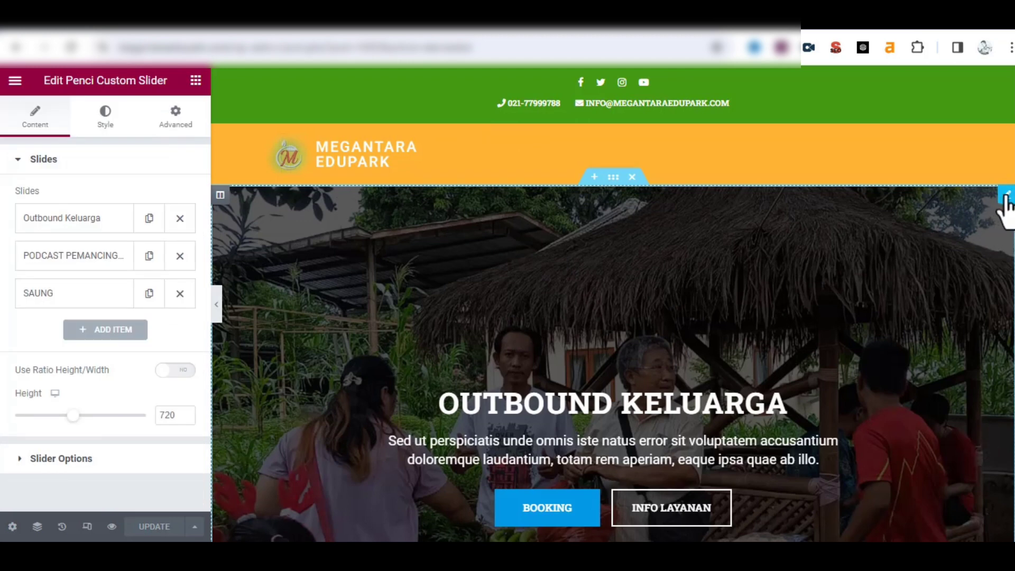
{"action": "left_click", "coordinate": [70, 222]}
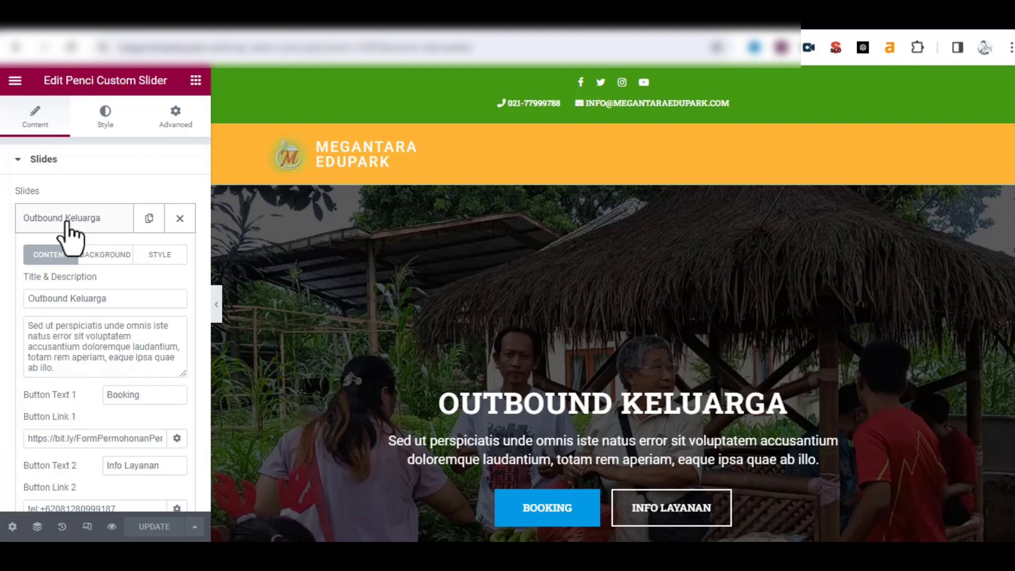
{"action": "left_click", "coordinate": [98, 259]}
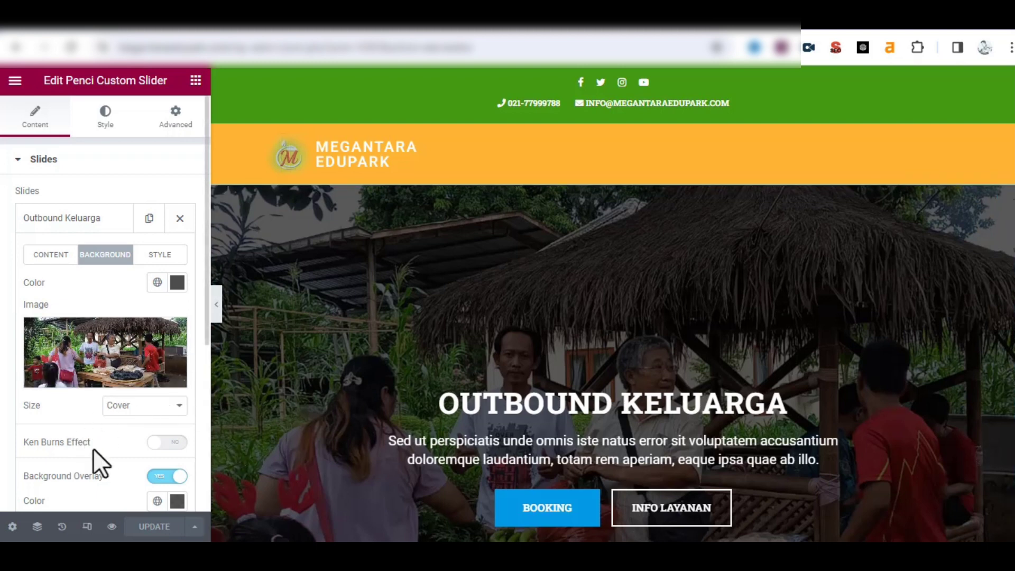
{"action": "scroll", "coordinate": [99, 452], "scroll_direction": "down", "scroll_amount": 3}
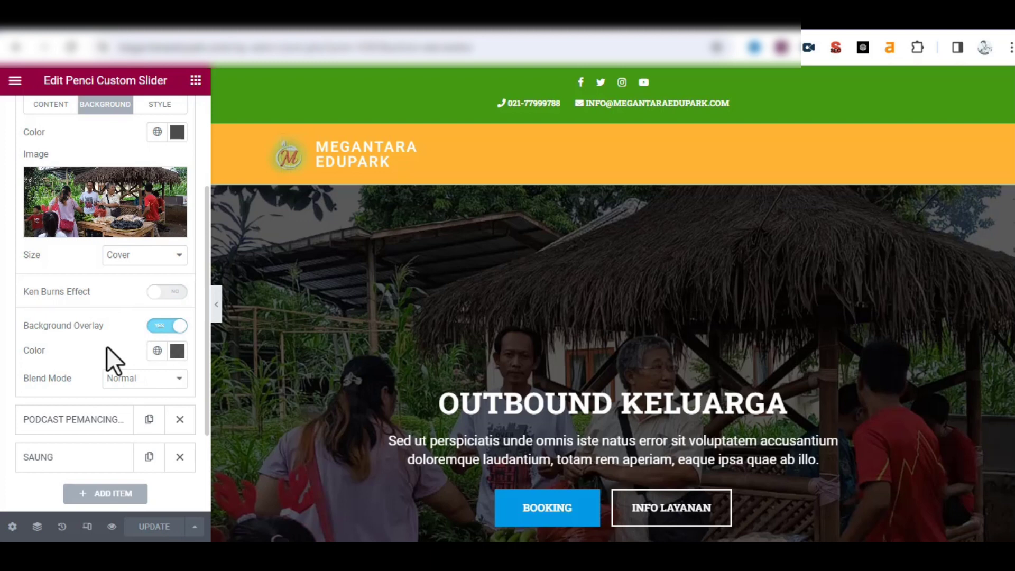
{"action": "scroll", "coordinate": [106, 347], "scroll_direction": "up", "scroll_amount": 3}
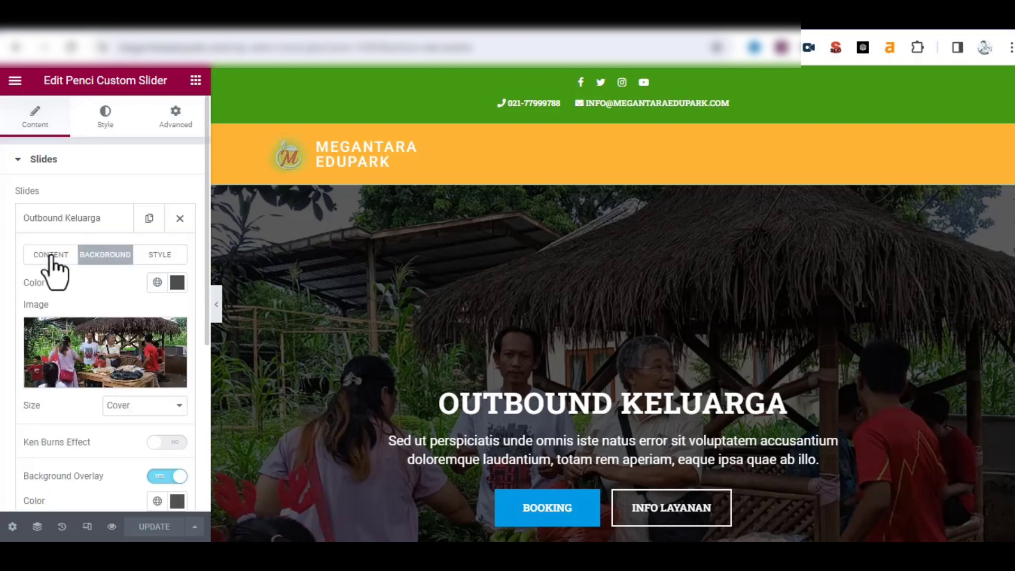
{"action": "left_click", "coordinate": [51, 255]}
{"action": "scroll", "coordinate": [80, 392], "scroll_direction": "down", "scroll_amount": 2}
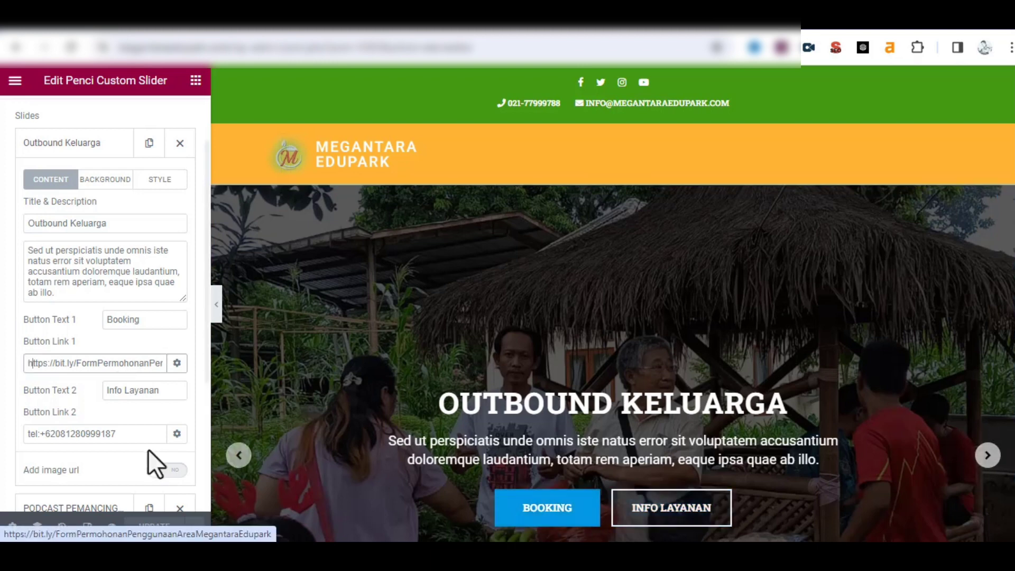
{"action": "scroll", "coordinate": [113, 452], "scroll_direction": "down", "scroll_amount": 2}
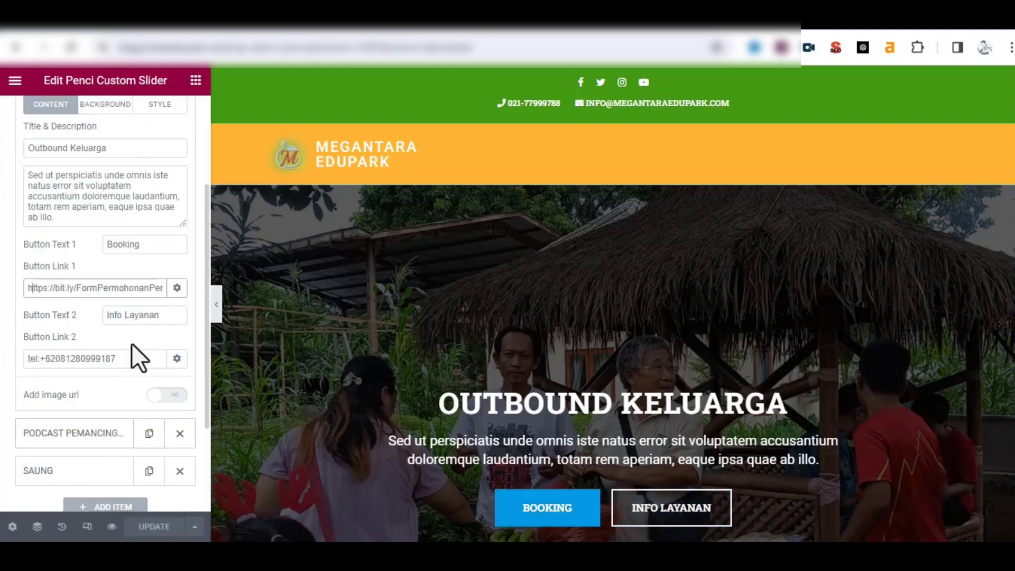
{"action": "left_click", "coordinate": [157, 317]}
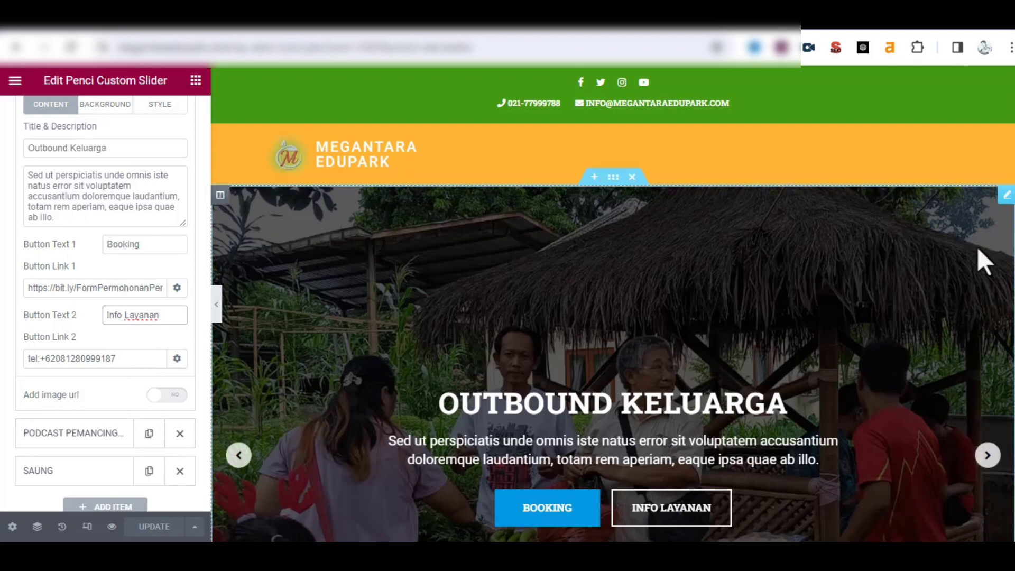
Add a new item to the hero slider's slides, review its content fields and delete it
{"action": "left_click", "coordinate": [1006, 195]}
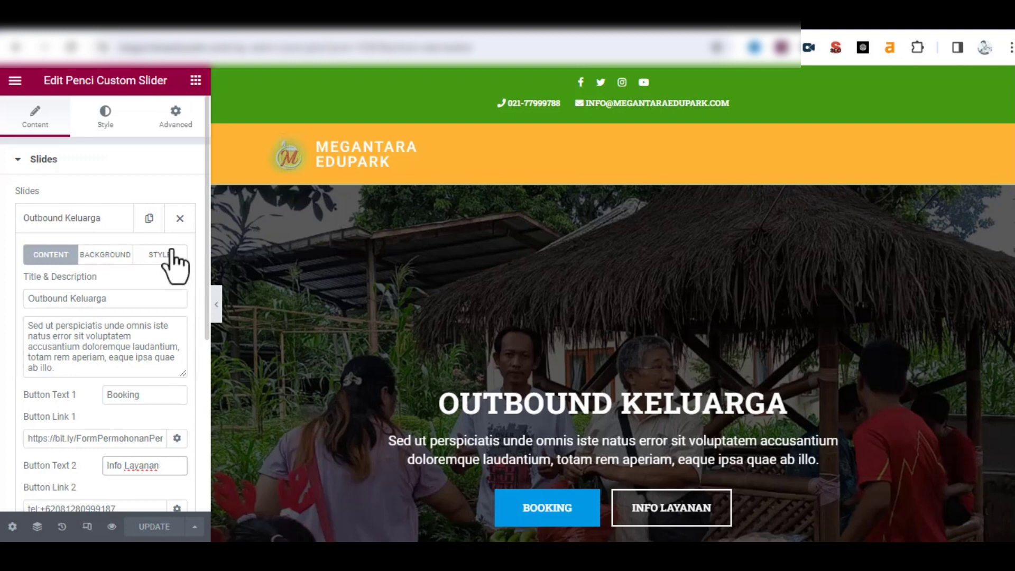
{"action": "left_click", "coordinate": [83, 224]}
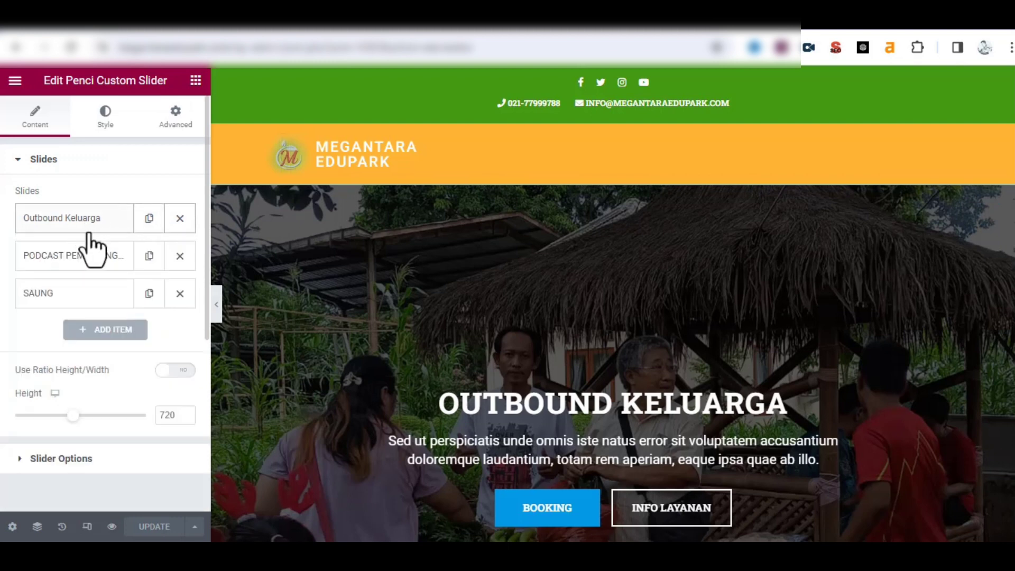
{"action": "left_click", "coordinate": [112, 332]}
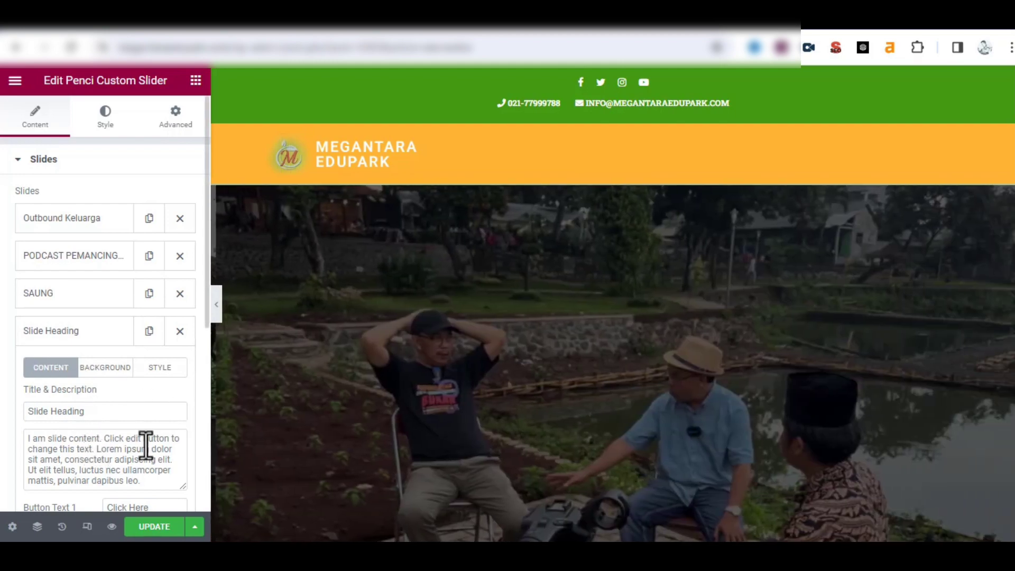
{"action": "scroll", "coordinate": [79, 454], "scroll_direction": "down", "scroll_amount": 4}
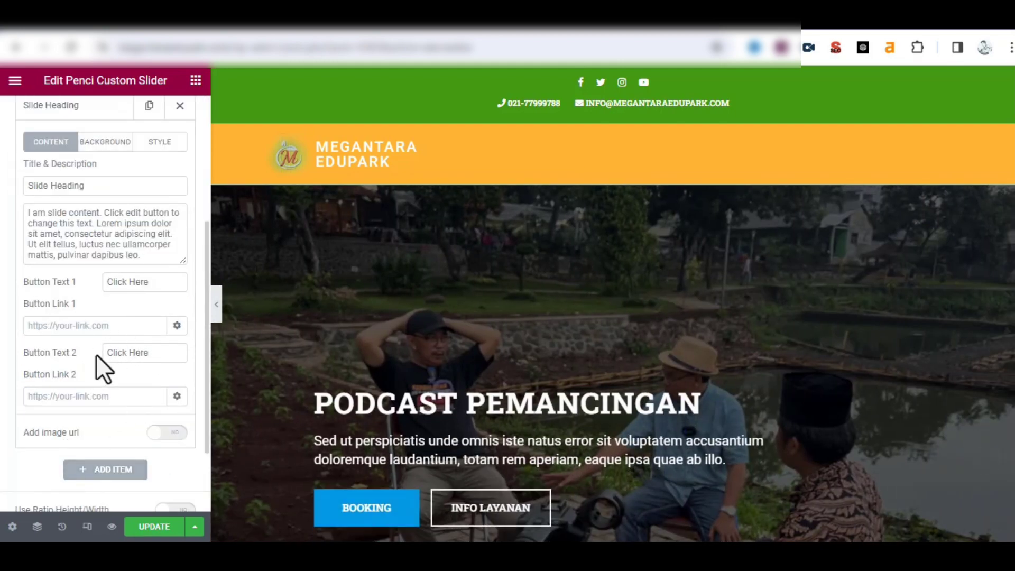
{"action": "scroll", "coordinate": [117, 355], "scroll_direction": "up", "scroll_amount": 4}
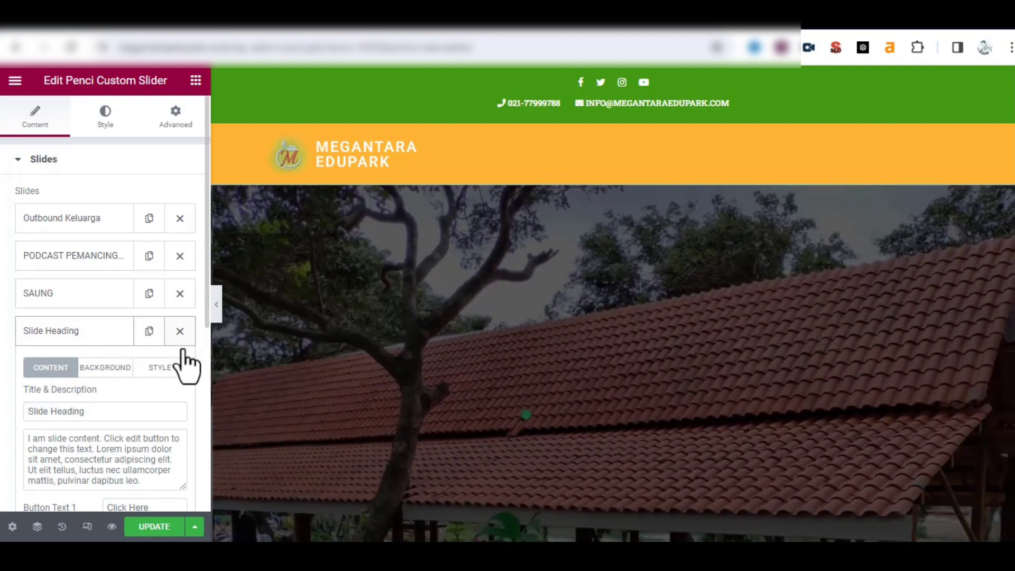
{"action": "left_click", "coordinate": [180, 332]}
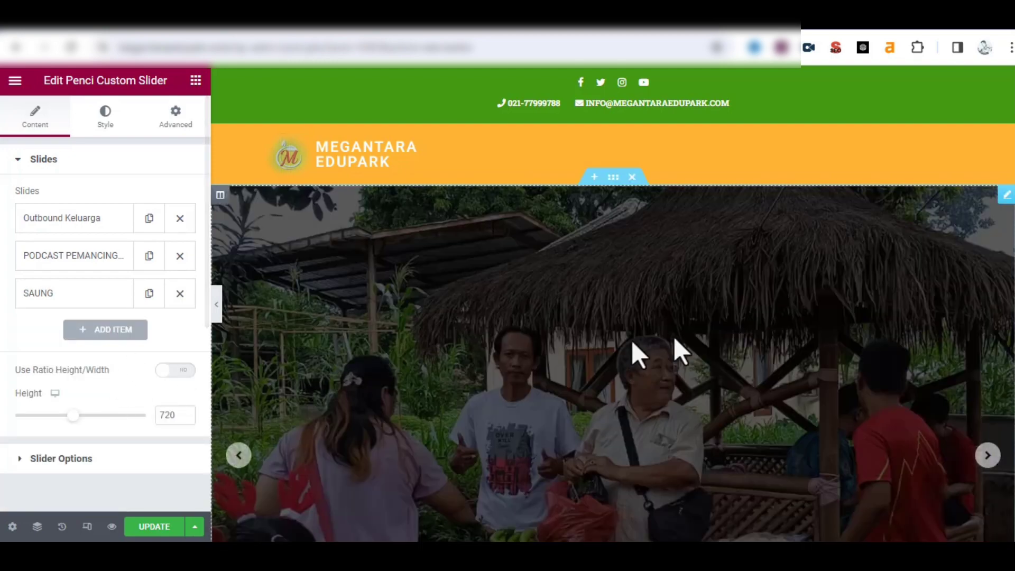
Open the settings of the Call Now button in the green section below the hero slider
{"action": "scroll", "coordinate": [715, 363], "scroll_direction": "down", "scroll_amount": 5}
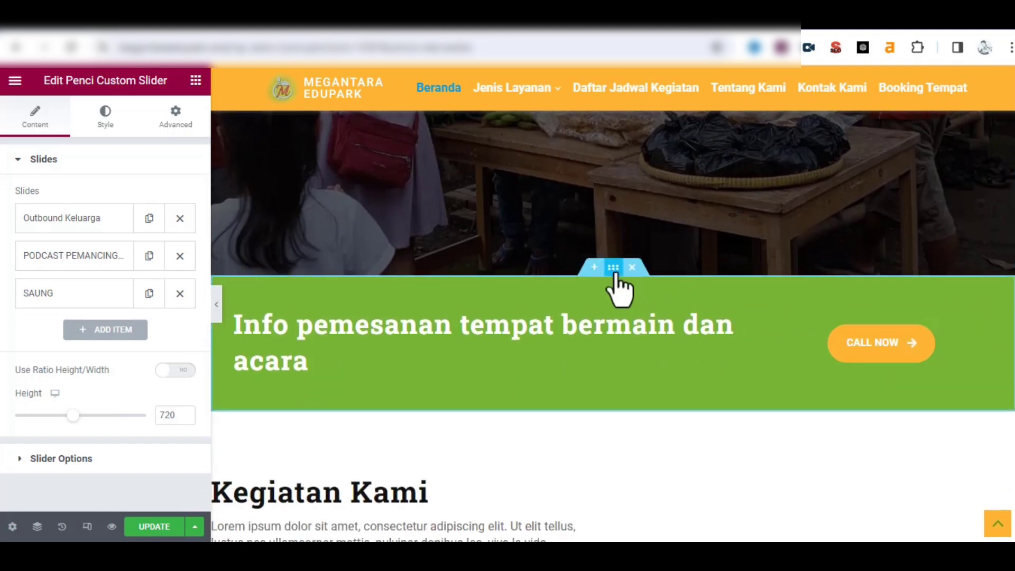
{"action": "left_click", "coordinate": [614, 269]}
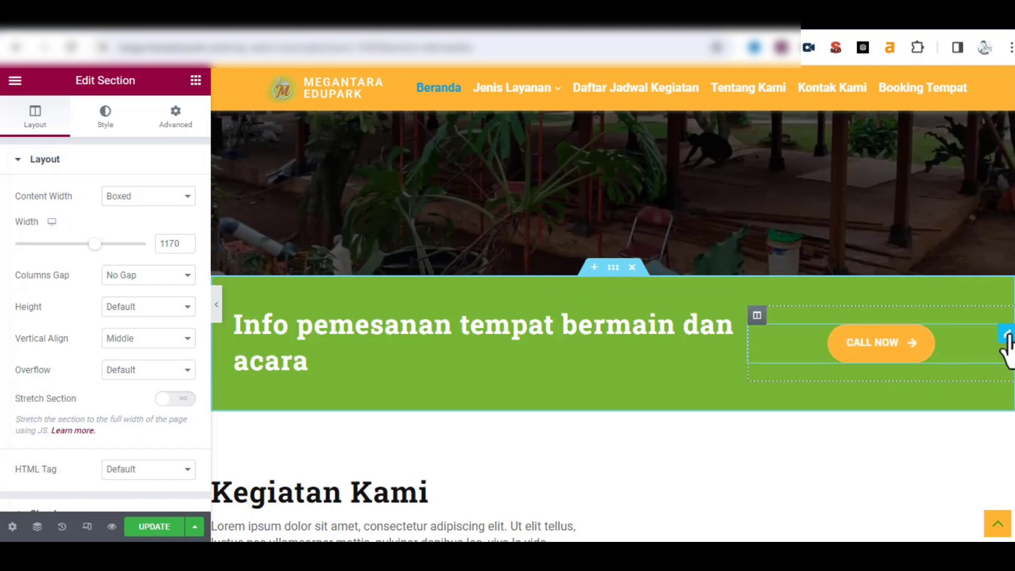
{"action": "left_click", "coordinate": [1007, 336]}
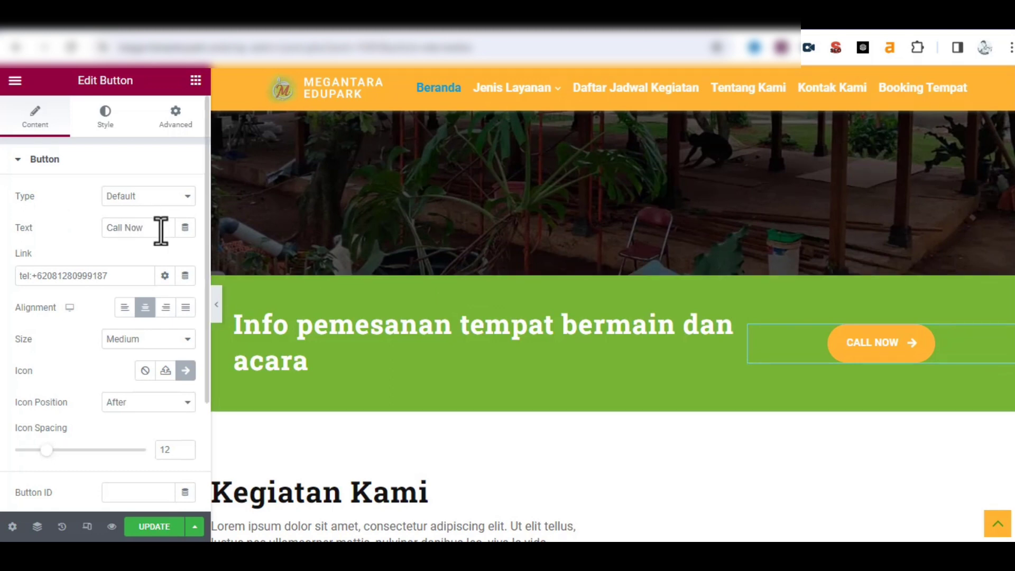
Change the Call Now button's text to "Telp Sekarang" and select the phone number in its link
{"action": "left_click_drag", "start_coordinate": [161, 231], "coordinate": [110, 232]}
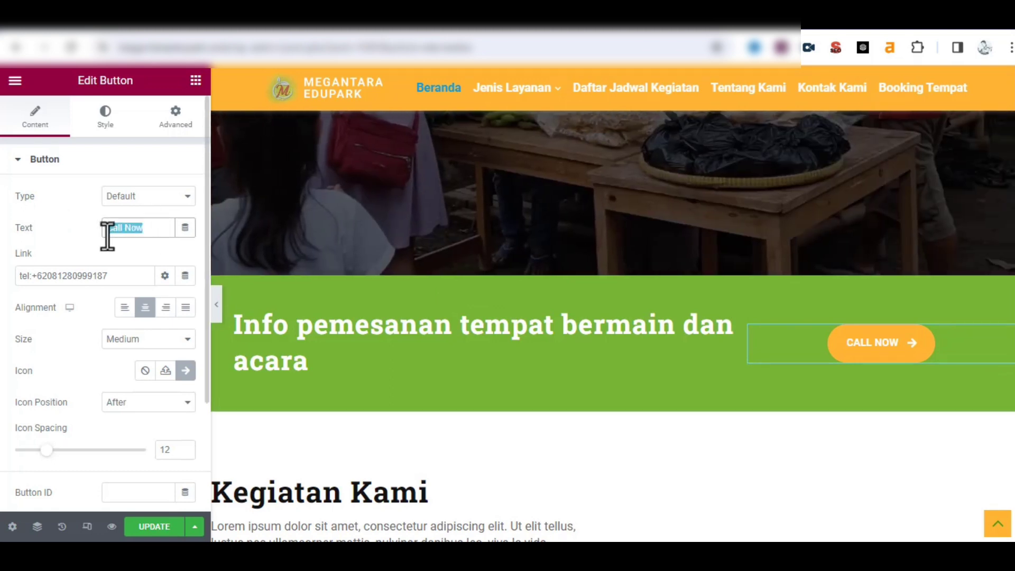
{"action": "type", "text": "Telp Sekarang"}
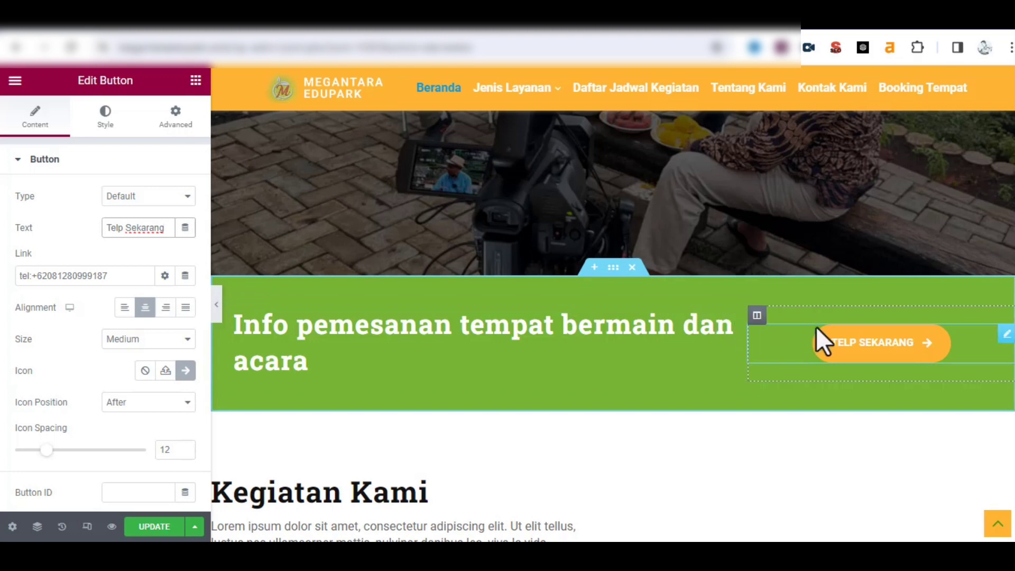
{"action": "double_click", "coordinate": [117, 274]}
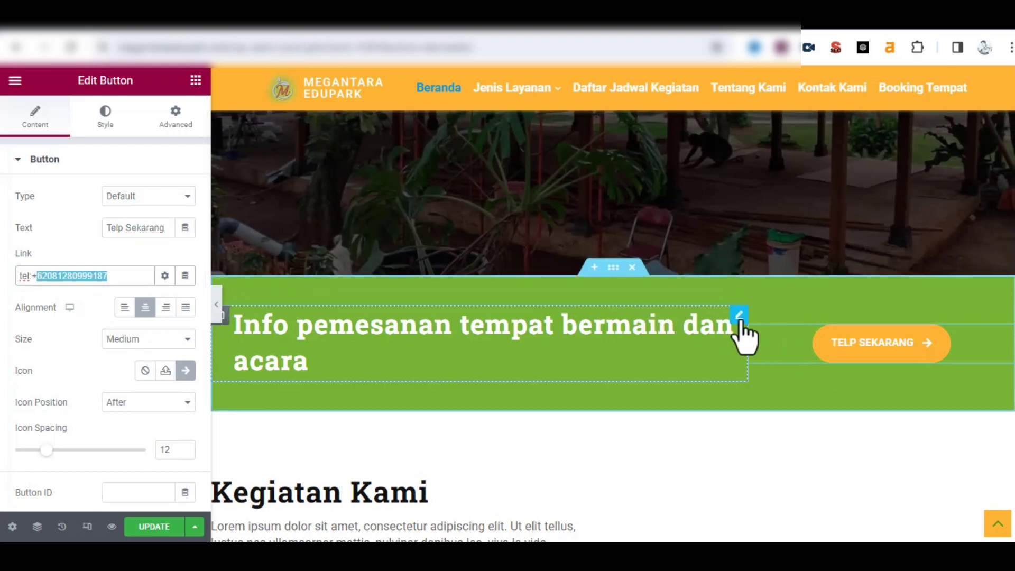
Open the settings of the heading in the green section and examine its title text
{"action": "left_click", "coordinate": [740, 320]}
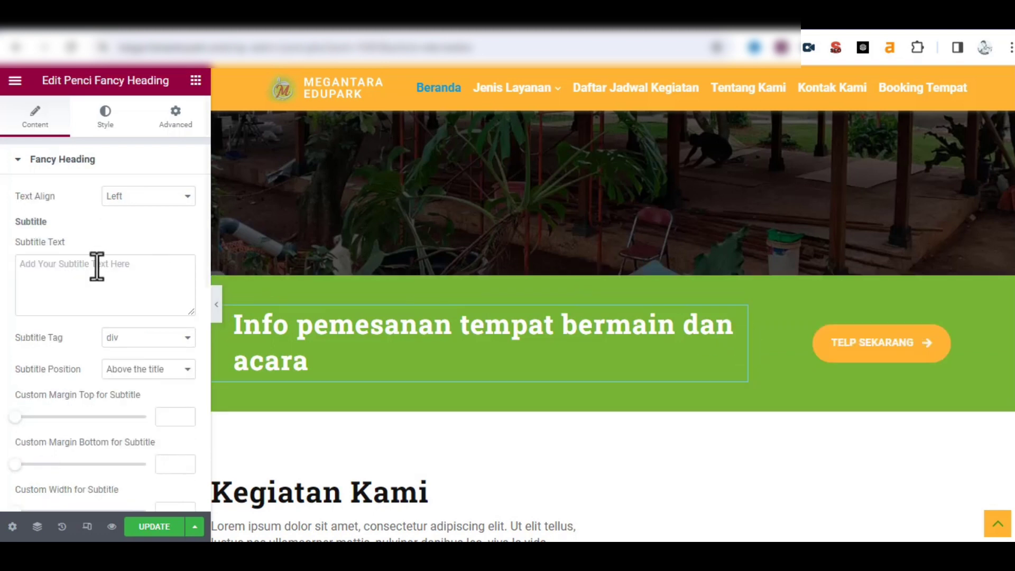
{"action": "scroll", "coordinate": [143, 370], "scroll_direction": "down", "scroll_amount": 5}
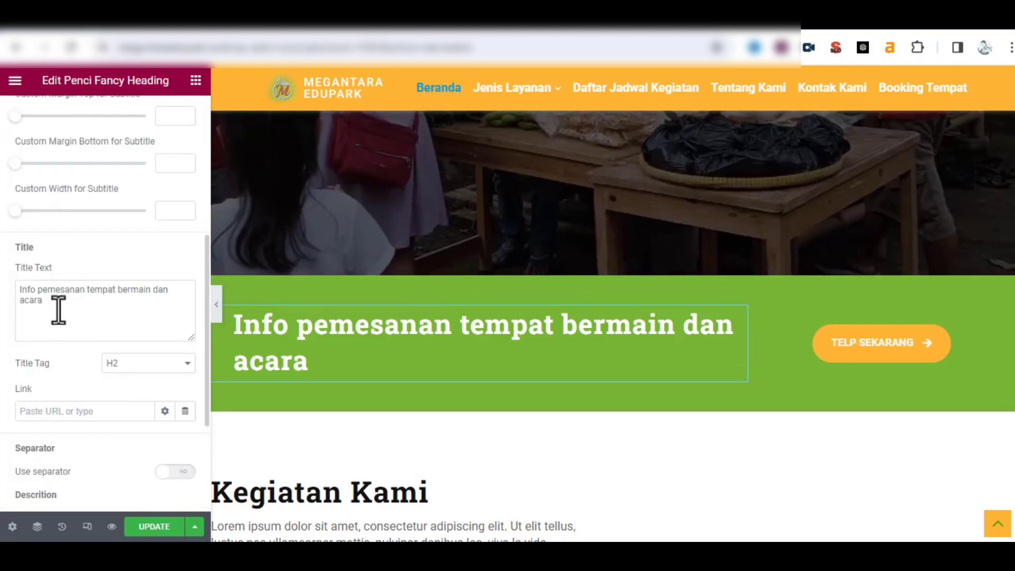
{"action": "left_click_drag", "start_coordinate": [56, 308], "coordinate": [9, 288]}
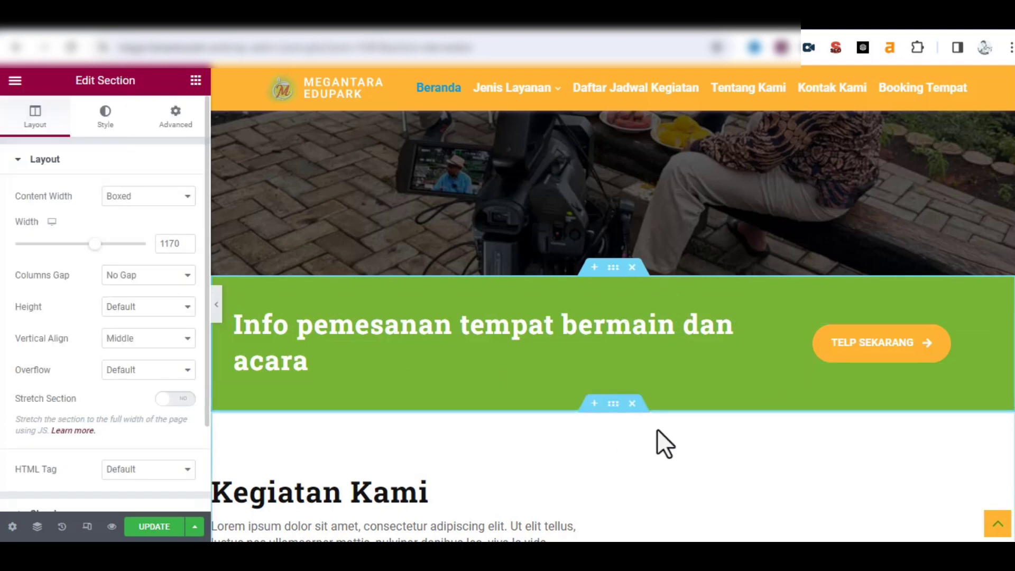
Open the Kegiatan Kami section and its heading's settings, and examine the title and description fields
{"action": "scroll", "coordinate": [658, 430], "scroll_direction": "down", "scroll_amount": 3}
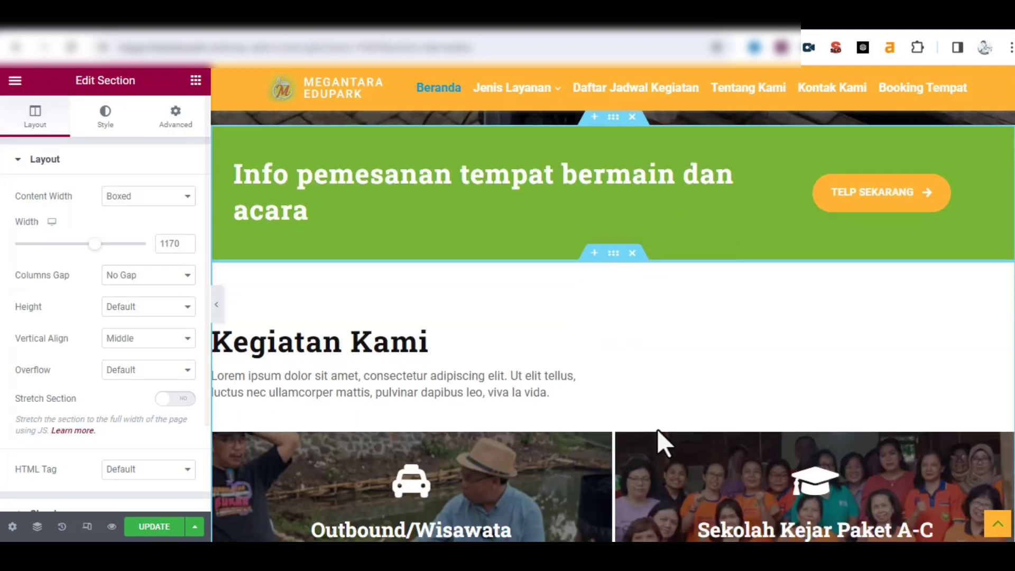
{"action": "left_click", "coordinate": [613, 253]}
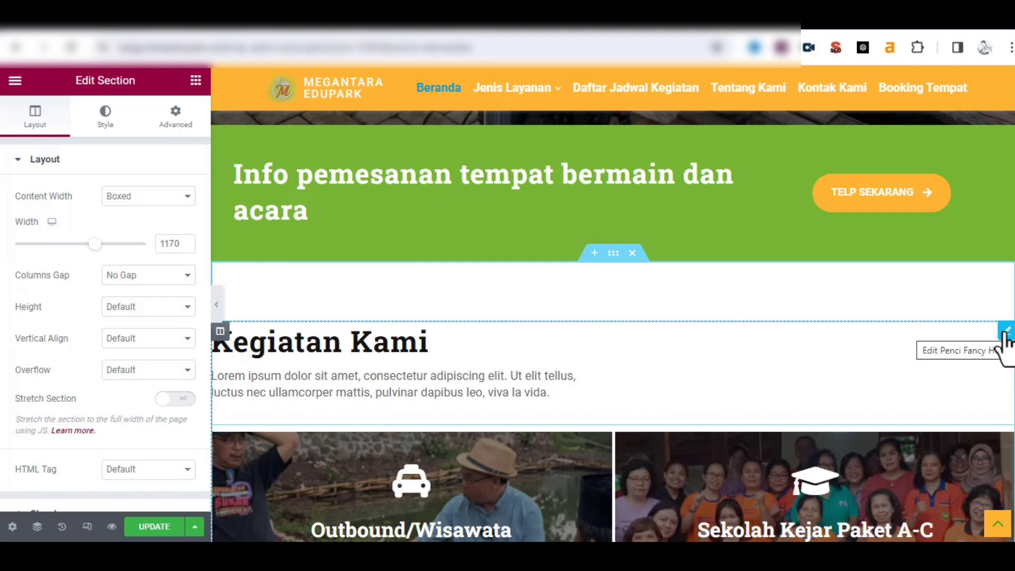
{"action": "left_click", "coordinate": [1005, 333]}
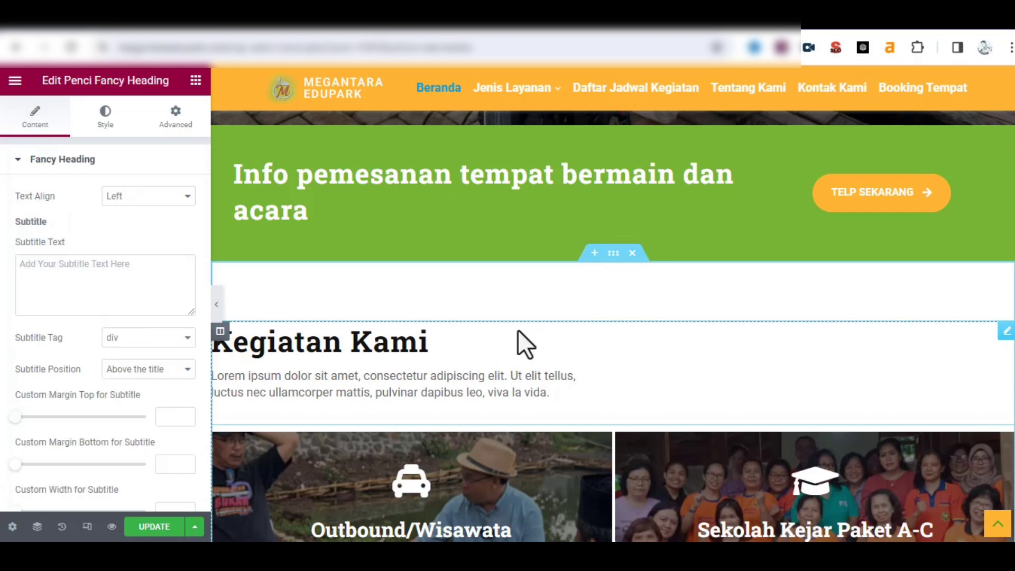
{"action": "scroll", "coordinate": [113, 365], "scroll_direction": "down", "scroll_amount": 4}
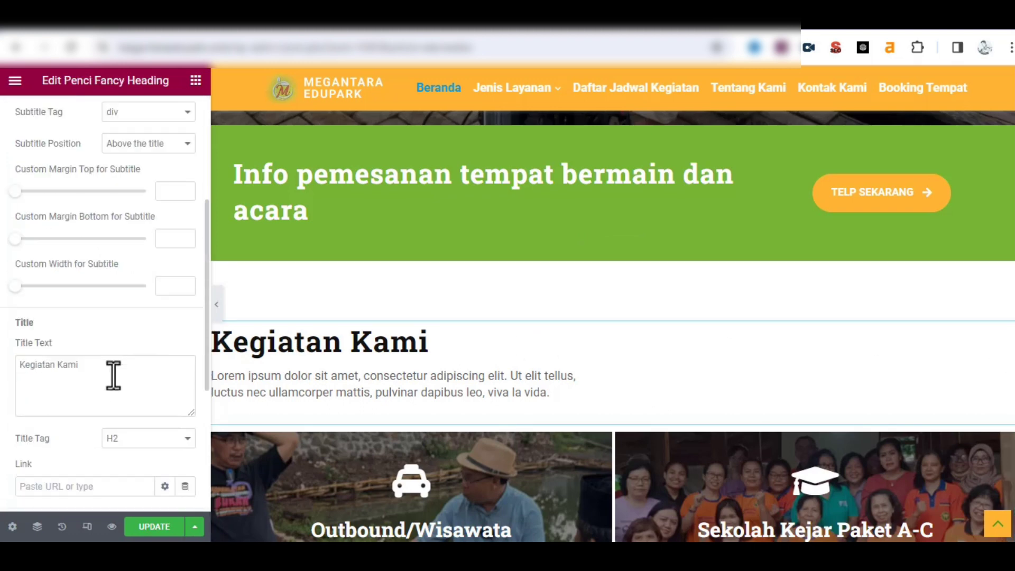
{"action": "scroll", "coordinate": [118, 363], "scroll_direction": "down", "scroll_amount": 3}
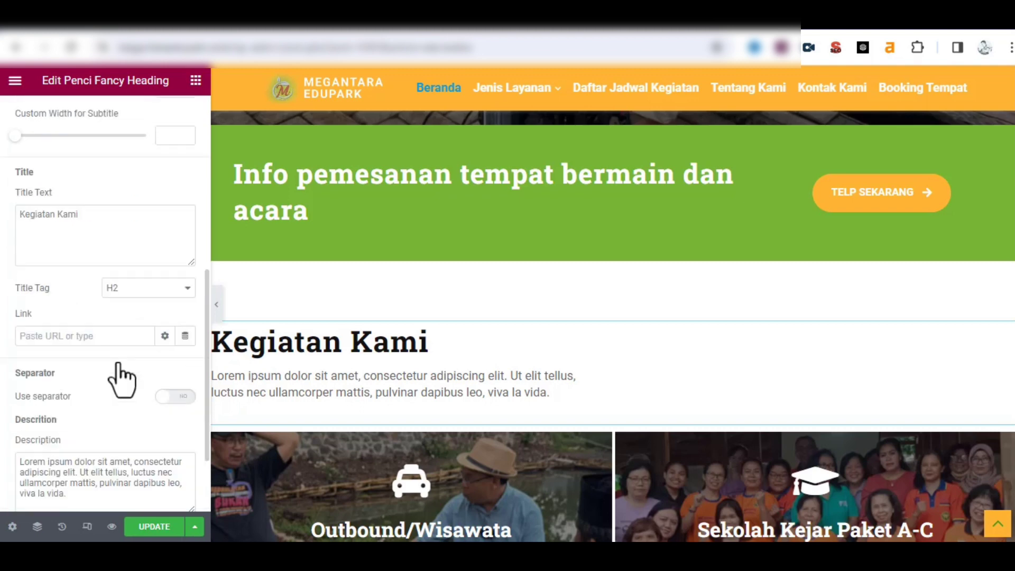
{"action": "scroll", "coordinate": [121, 380], "scroll_direction": "down", "scroll_amount": 2}
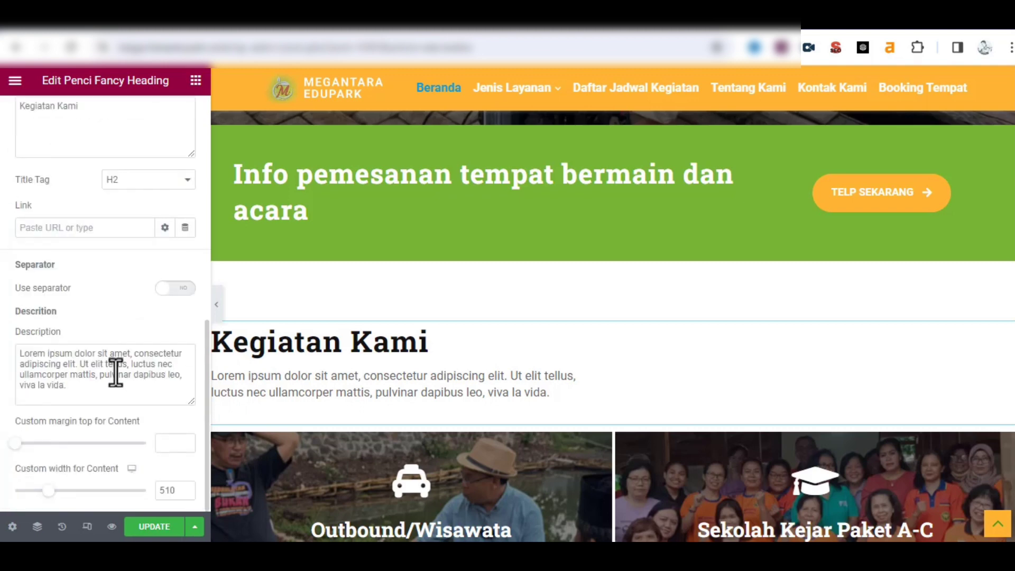
{"action": "left_click", "coordinate": [102, 385]}
{"action": "scroll", "coordinate": [546, 430], "scroll_direction": "down", "scroll_amount": 1}
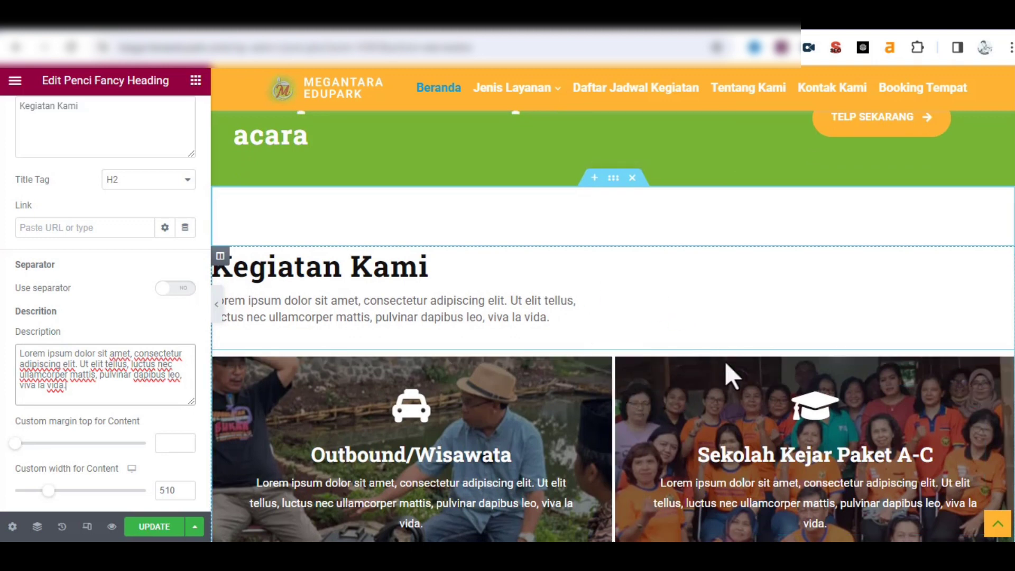
Open the activity boxes' inner section and examine the background overlay image of the Sekolah Kejar Paket A-C column
{"action": "scroll", "coordinate": [808, 418], "scroll_direction": "down", "scroll_amount": 2}
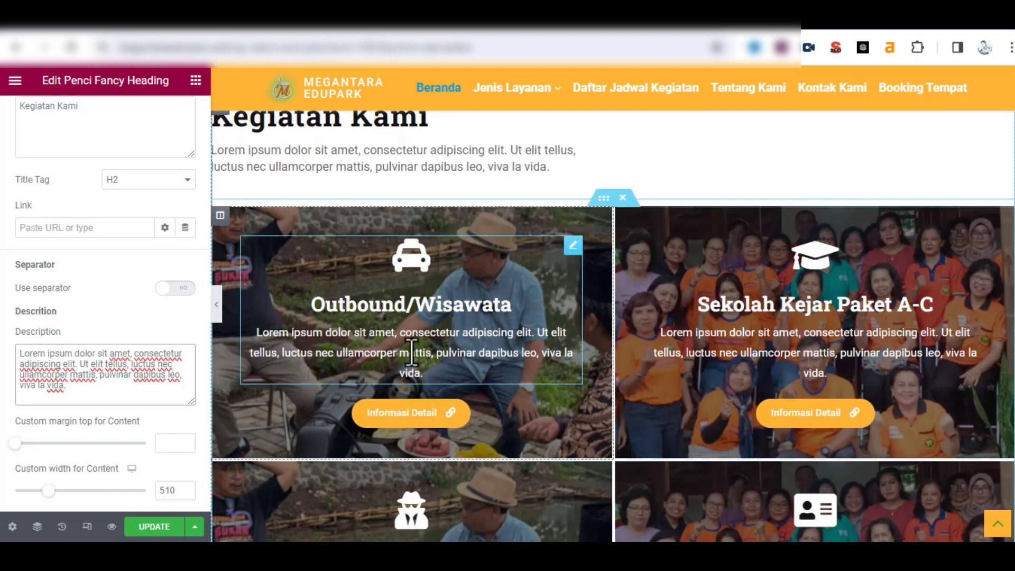
{"action": "scroll", "coordinate": [793, 473], "scroll_direction": "down", "scroll_amount": 2}
{"action": "scroll", "coordinate": [781, 480], "scroll_direction": "up", "scroll_amount": 4}
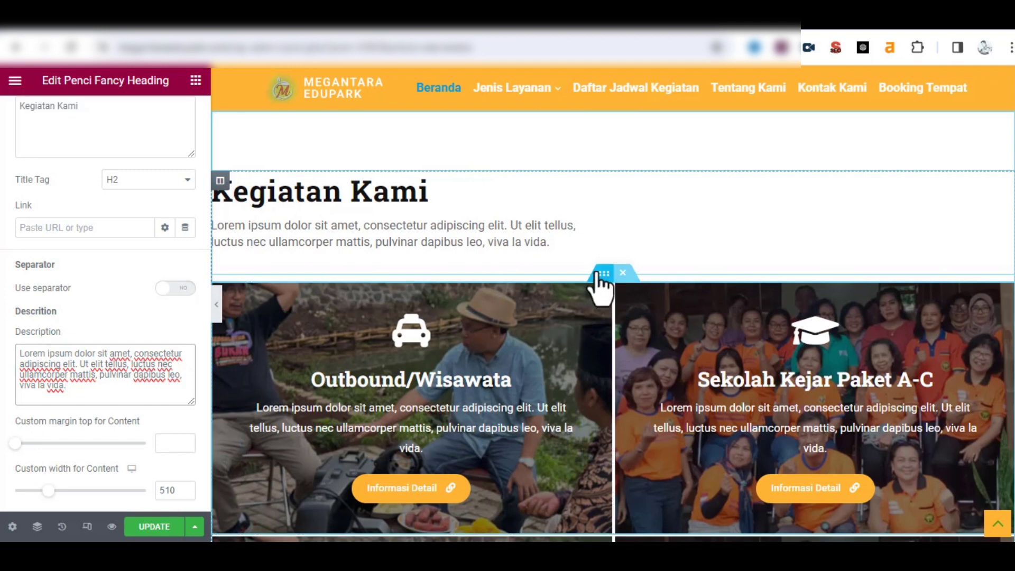
{"action": "left_click", "coordinate": [602, 274]}
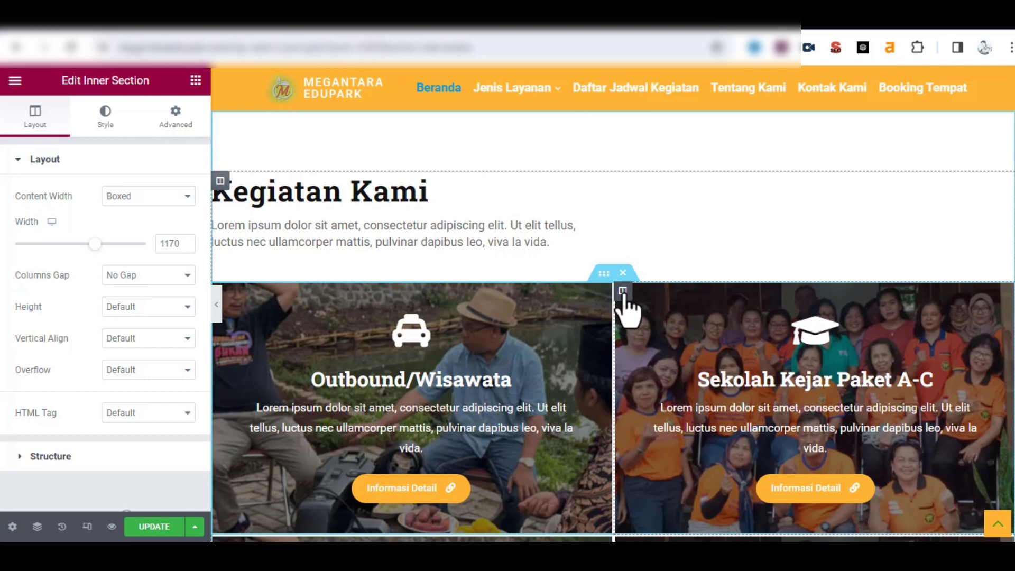
{"action": "left_click", "coordinate": [623, 292]}
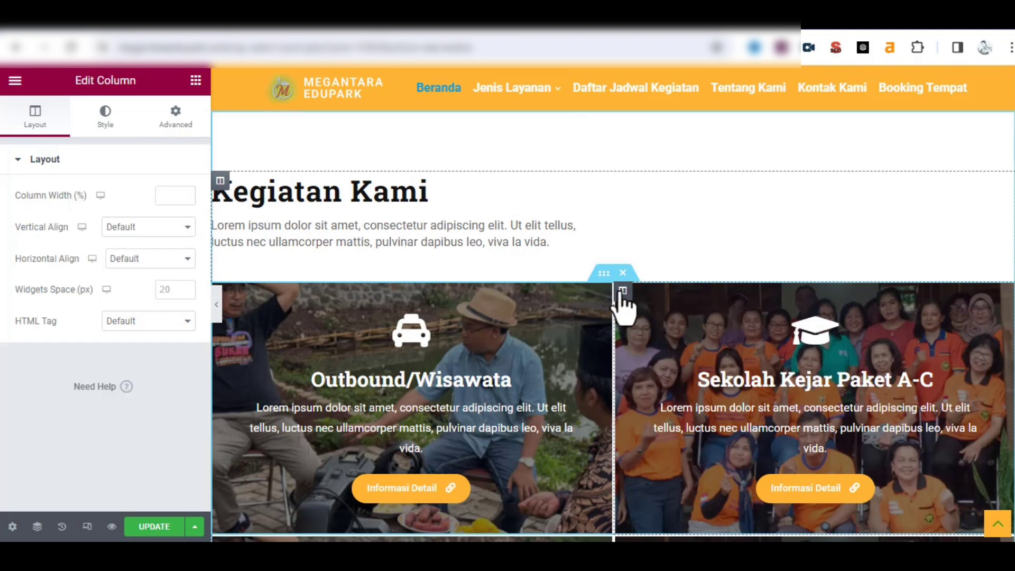
{"action": "left_click", "coordinate": [102, 121]}
{"action": "scroll", "coordinate": [103, 341], "scroll_direction": "down", "scroll_amount": 2}
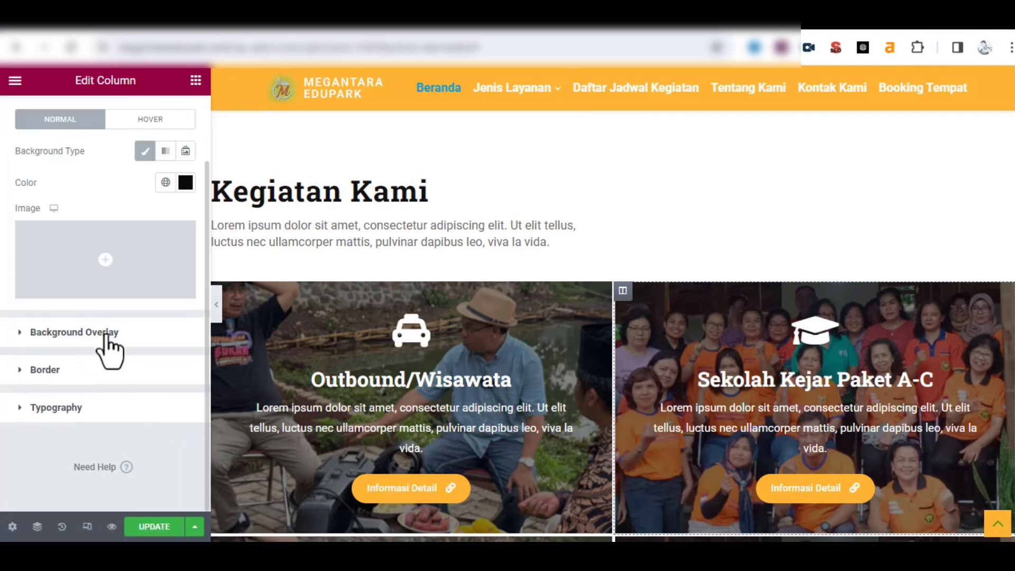
{"action": "left_click", "coordinate": [119, 333]}
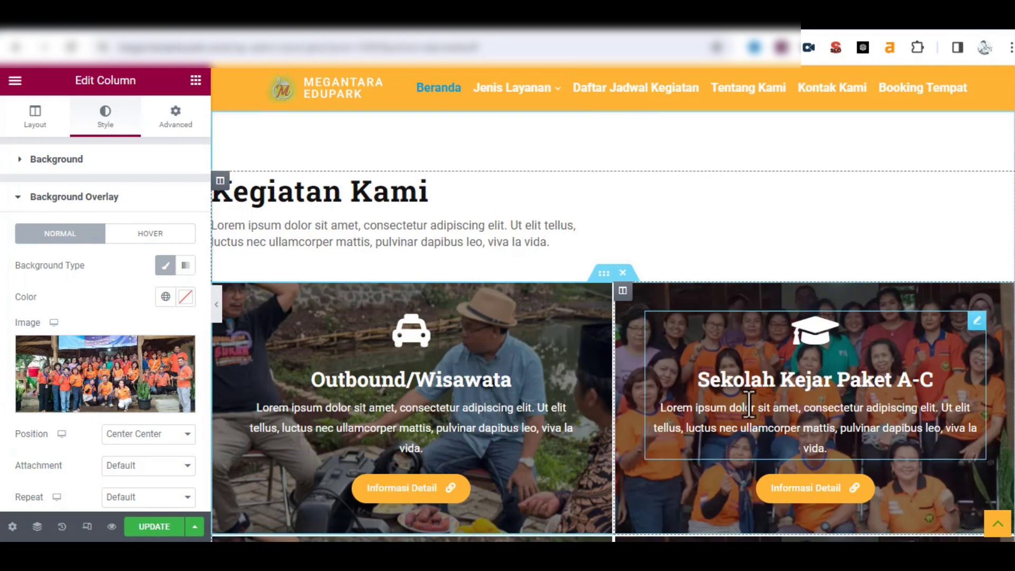
Open the Event info box's settings and examine its title, description text and icon choices
{"action": "scroll", "coordinate": [749, 408], "scroll_direction": "down", "scroll_amount": 5}
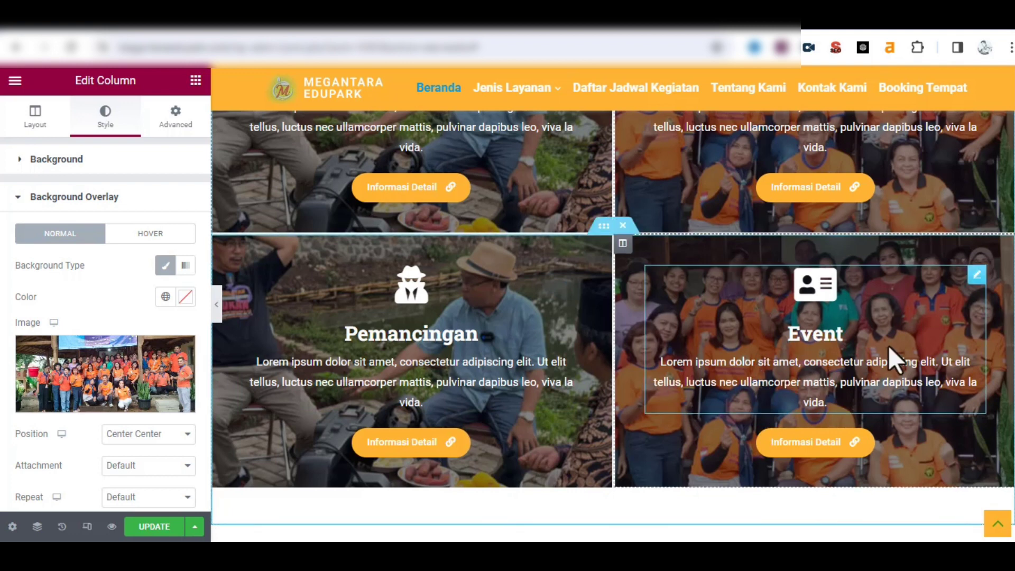
{"action": "left_click", "coordinate": [977, 276]}
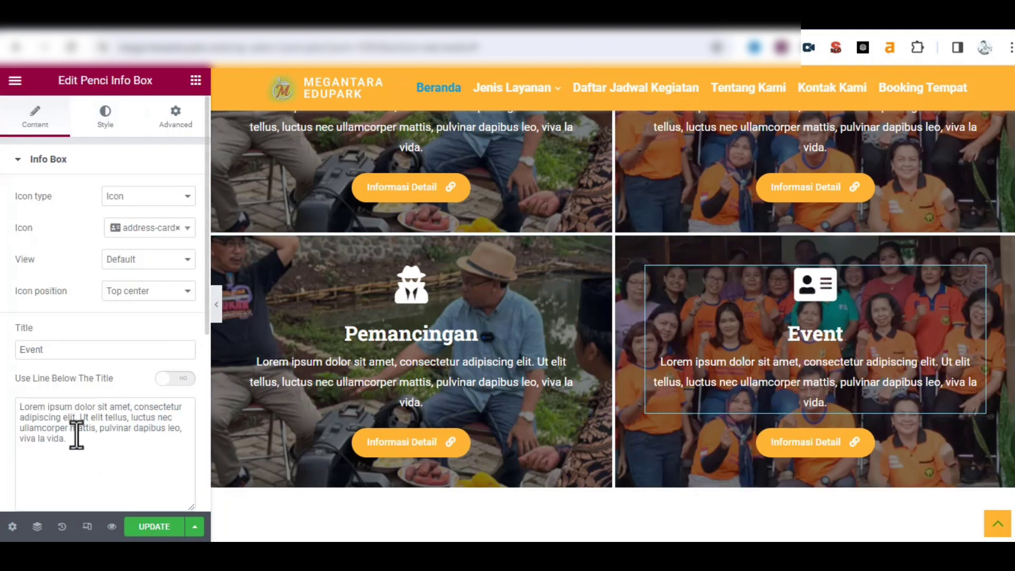
{"action": "left_click_drag", "start_coordinate": [99, 455], "coordinate": [10, 426]}
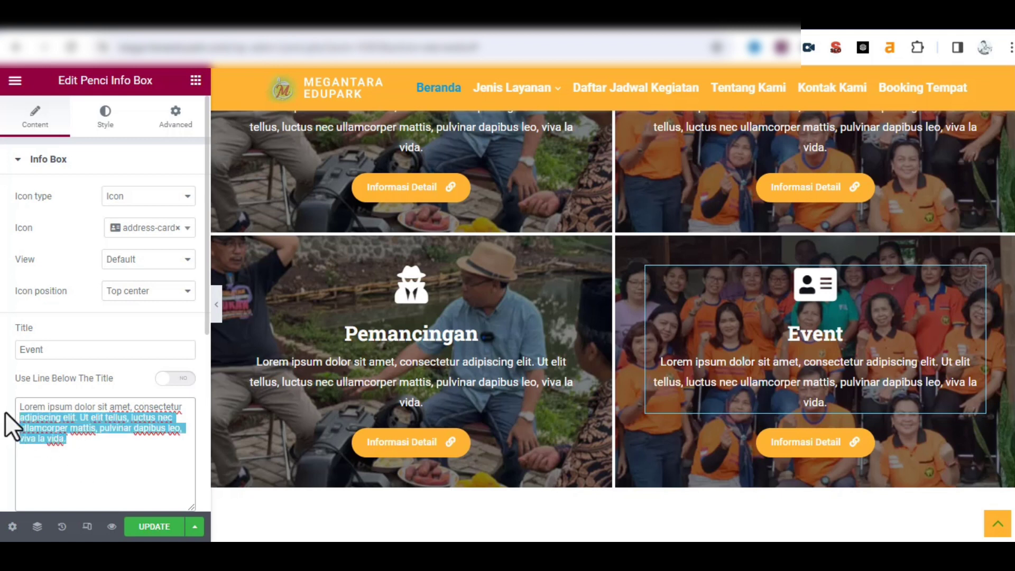
{"action": "left_click", "coordinate": [55, 350]}
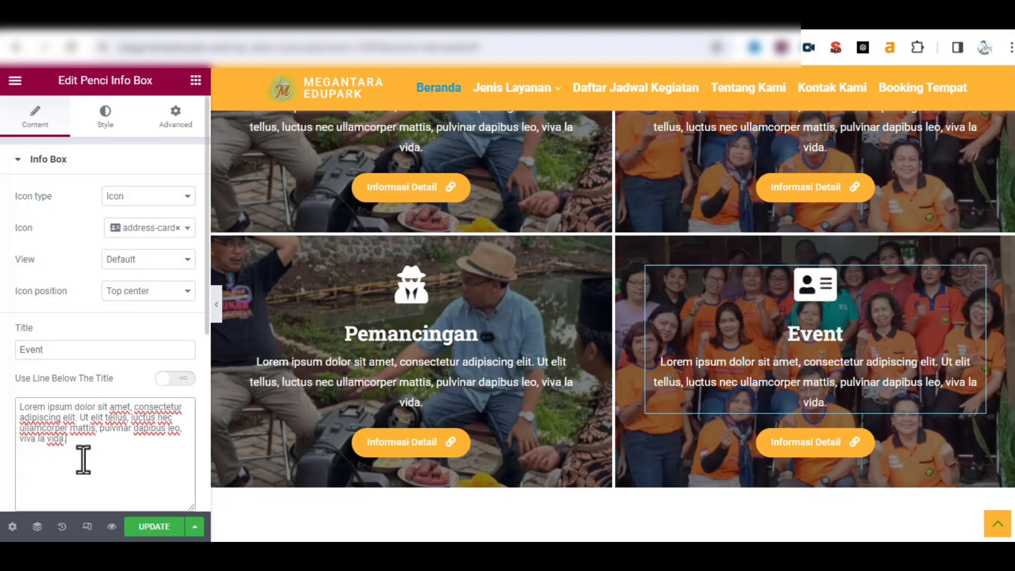
{"action": "left_click_drag", "start_coordinate": [82, 460], "coordinate": [19, 412]}
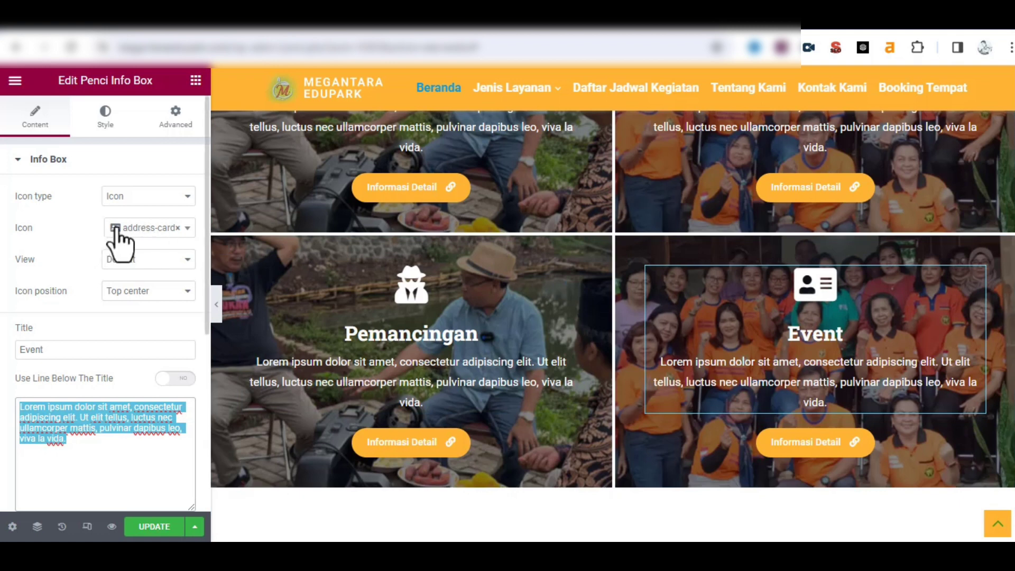
{"action": "left_click", "coordinate": [161, 228]}
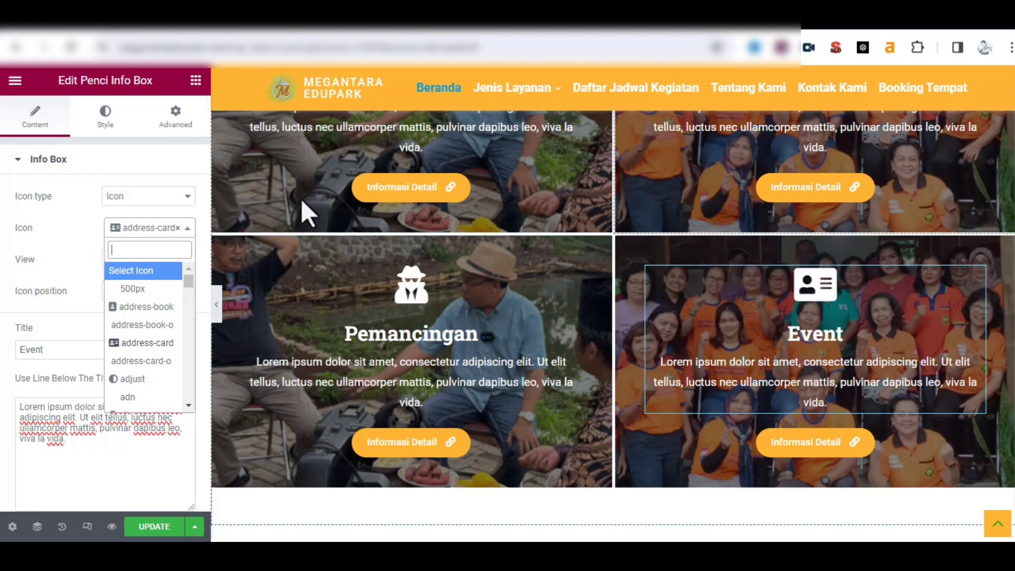
Open the Kalender Kegiatan section and its heading's settings, and examine the title and description fields
{"action": "scroll", "coordinate": [205, 427], "scroll_direction": "down", "scroll_amount": 2}
{"action": "scroll", "coordinate": [404, 460], "scroll_direction": "down", "scroll_amount": 5}
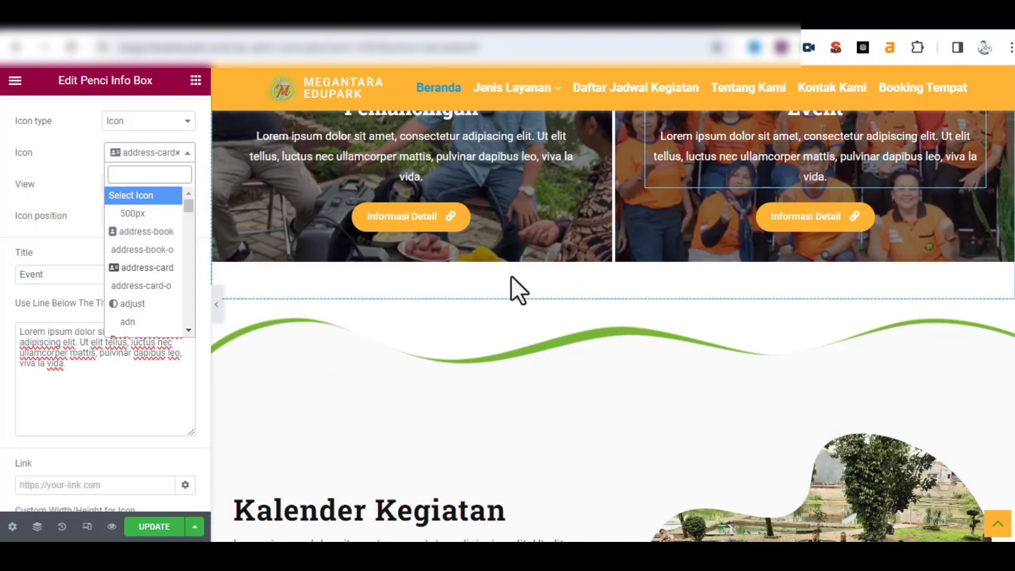
{"action": "scroll", "coordinate": [606, 447], "scroll_direction": "down", "scroll_amount": 3}
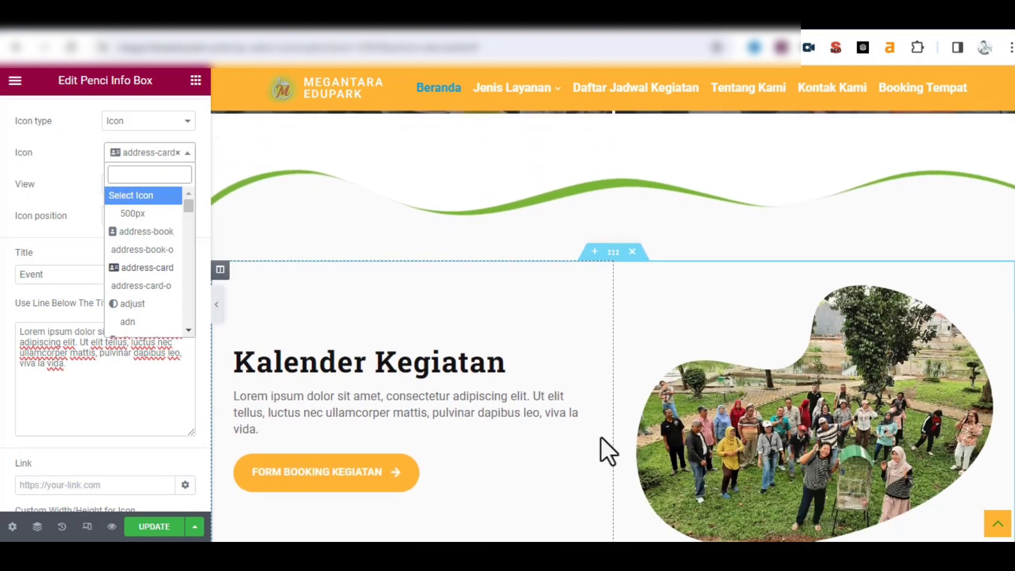
{"action": "left_click", "coordinate": [613, 249]}
{"action": "scroll", "coordinate": [649, 403], "scroll_direction": "down", "scroll_amount": 3}
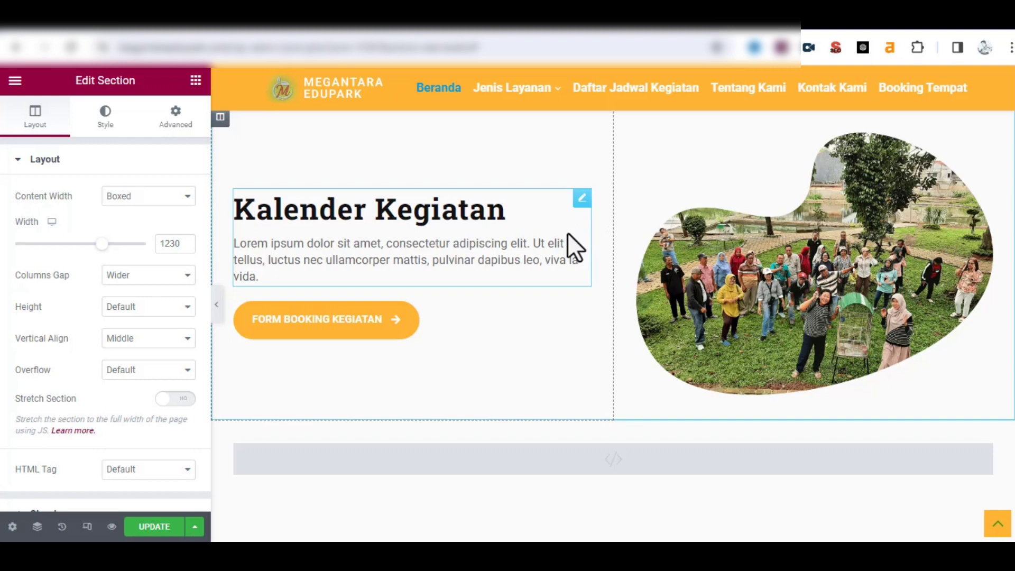
{"action": "left_click", "coordinate": [588, 204]}
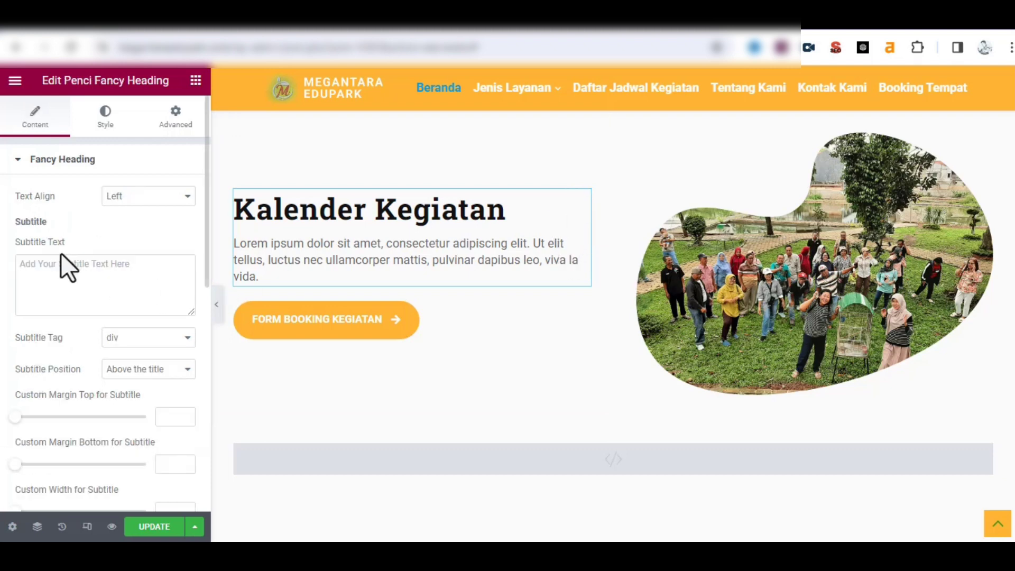
{"action": "scroll", "coordinate": [144, 387], "scroll_direction": "down", "scroll_amount": 4}
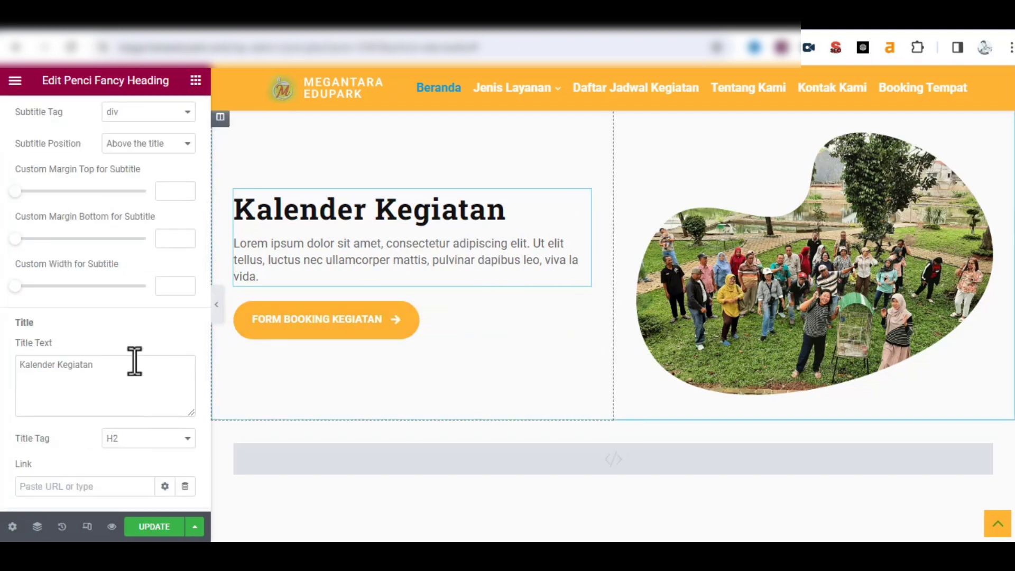
{"action": "scroll", "coordinate": [101, 377], "scroll_direction": "down", "scroll_amount": 1}
{"action": "scroll", "coordinate": [104, 391], "scroll_direction": "down", "scroll_amount": 1}
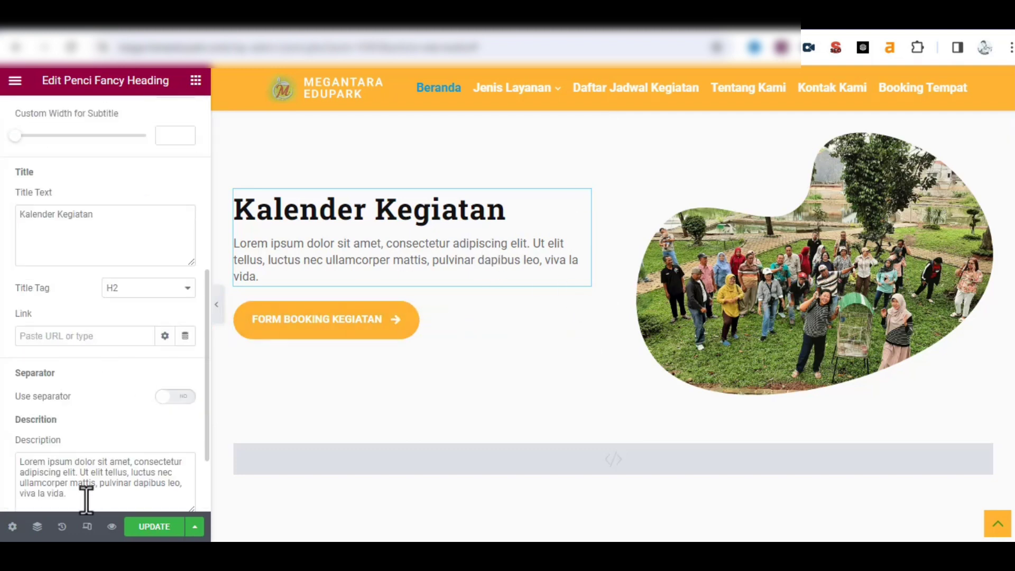
{"action": "left_click", "coordinate": [101, 458]}
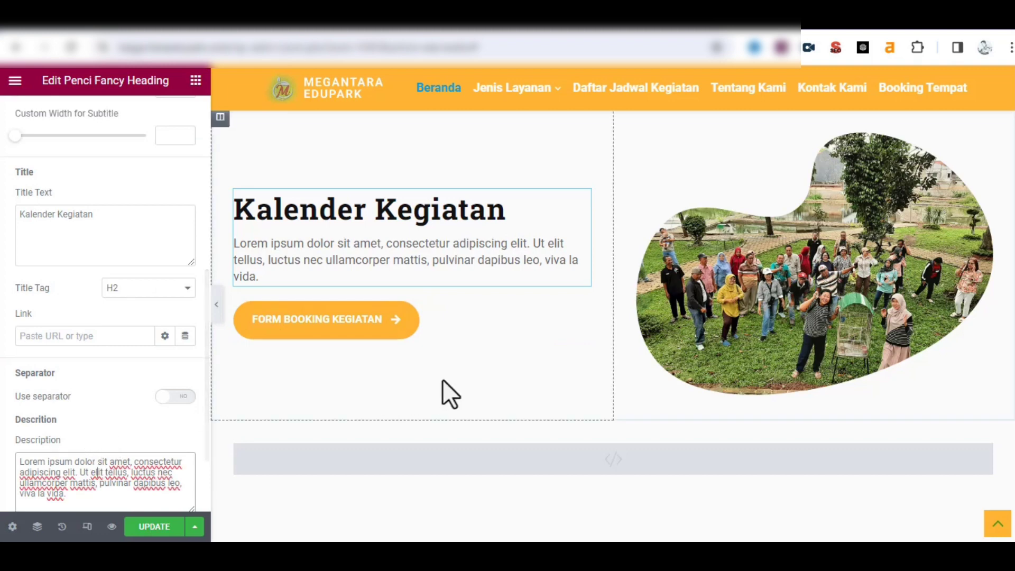
Open the Form Booking Kegiatan button's settings and examine its text and link fields
{"action": "left_click", "coordinate": [586, 318]}
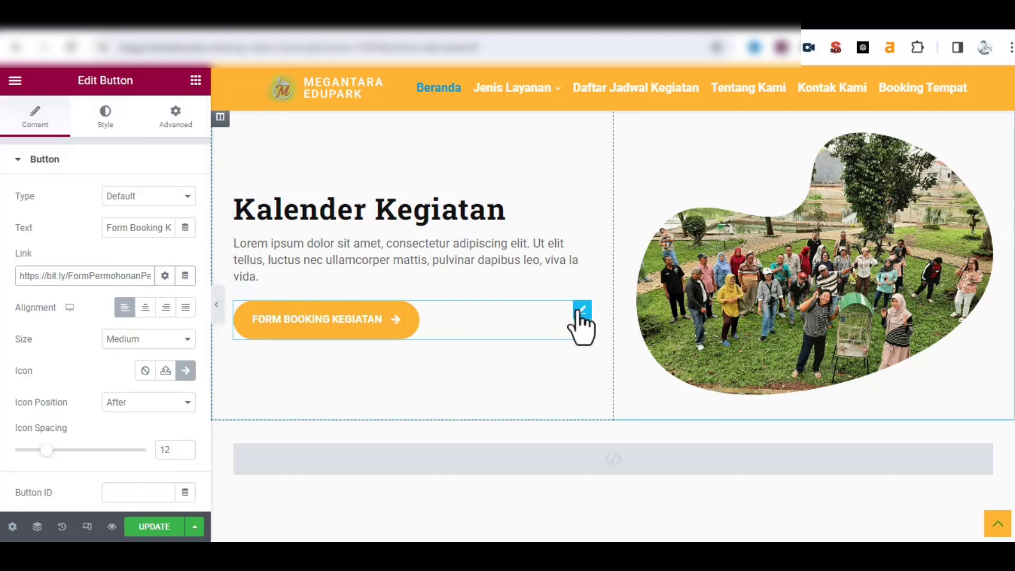
{"action": "left_click", "coordinate": [123, 227]}
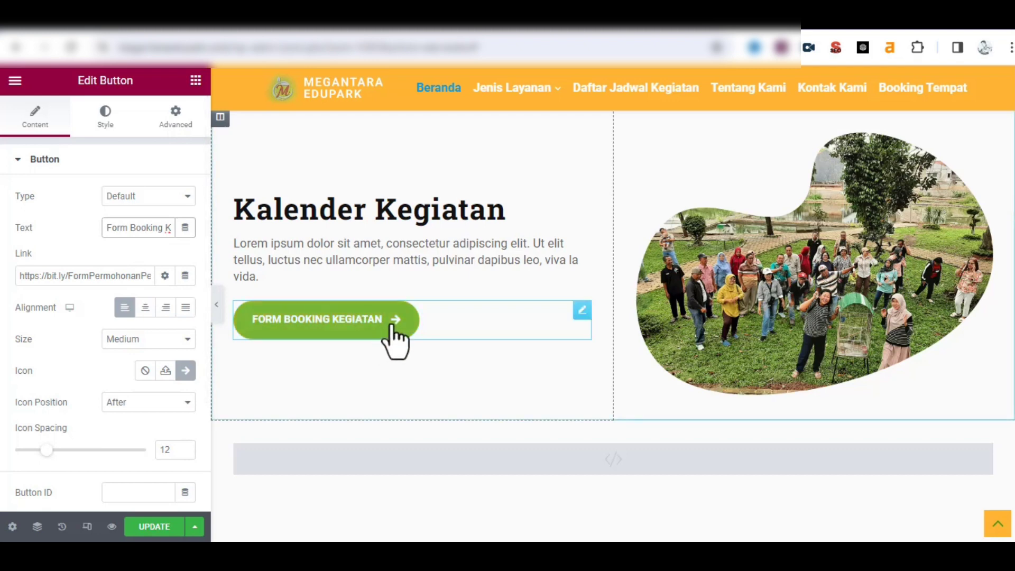
{"action": "double_click", "coordinate": [103, 276]}
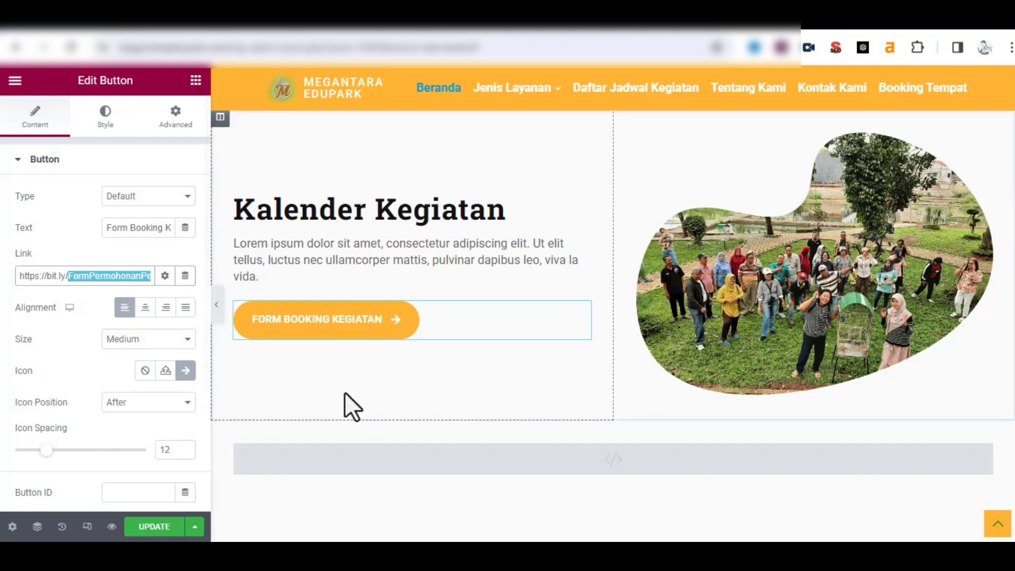
Replace the image beside the Kalender Kegiatan heading with wisata-keluarga-edupark.png from the media library
{"action": "scroll", "coordinate": [345, 398], "scroll_direction": "down", "scroll_amount": 4}
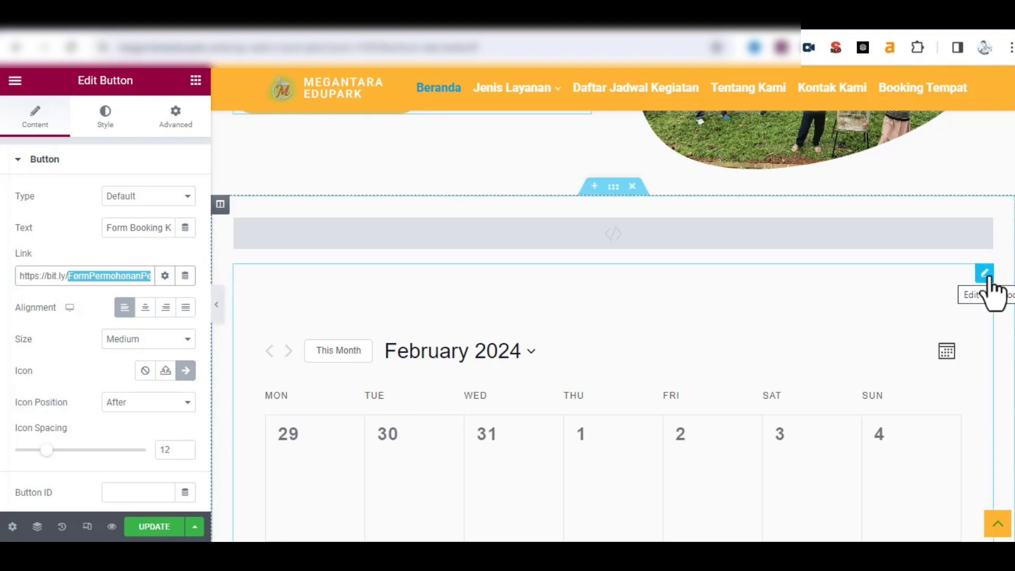
{"action": "scroll", "coordinate": [304, 427], "scroll_direction": "down", "scroll_amount": 4}
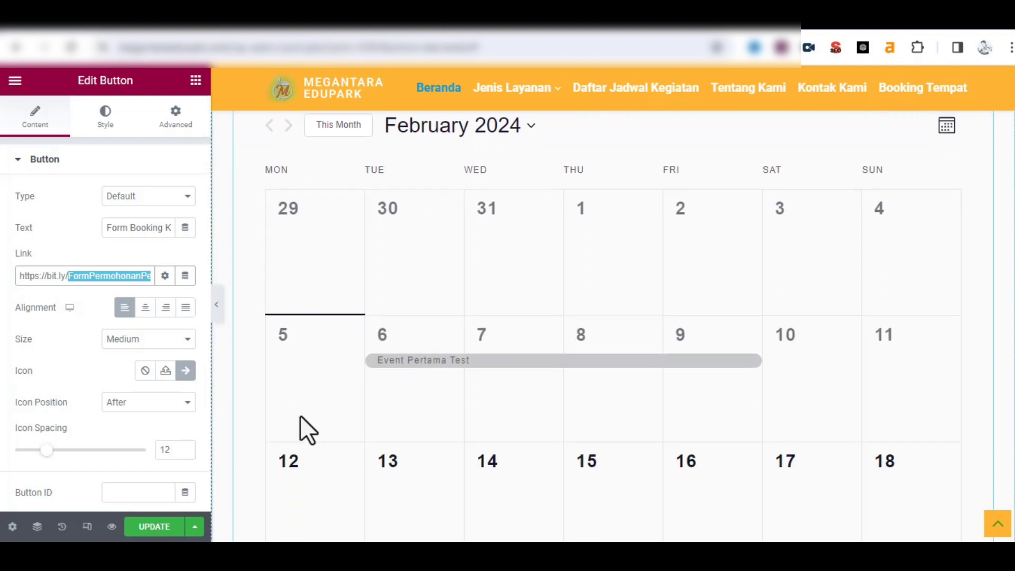
{"action": "scroll", "coordinate": [299, 416], "scroll_direction": "down", "scroll_amount": 6}
{"action": "scroll", "coordinate": [299, 415], "scroll_direction": "up", "scroll_amount": 10}
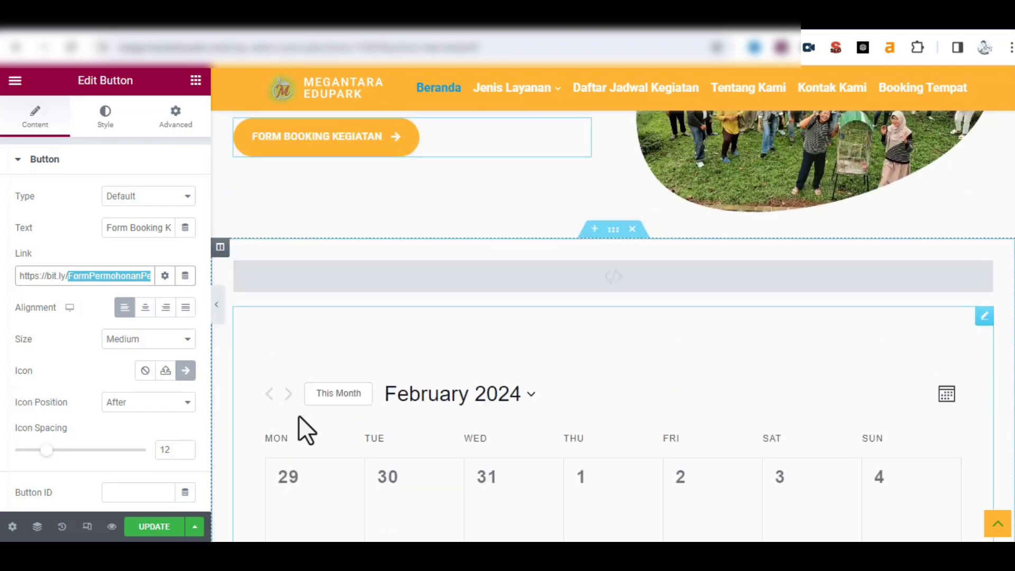
{"action": "scroll", "coordinate": [299, 416], "scroll_direction": "up", "scroll_amount": 3}
{"action": "left_click", "coordinate": [921, 223]}
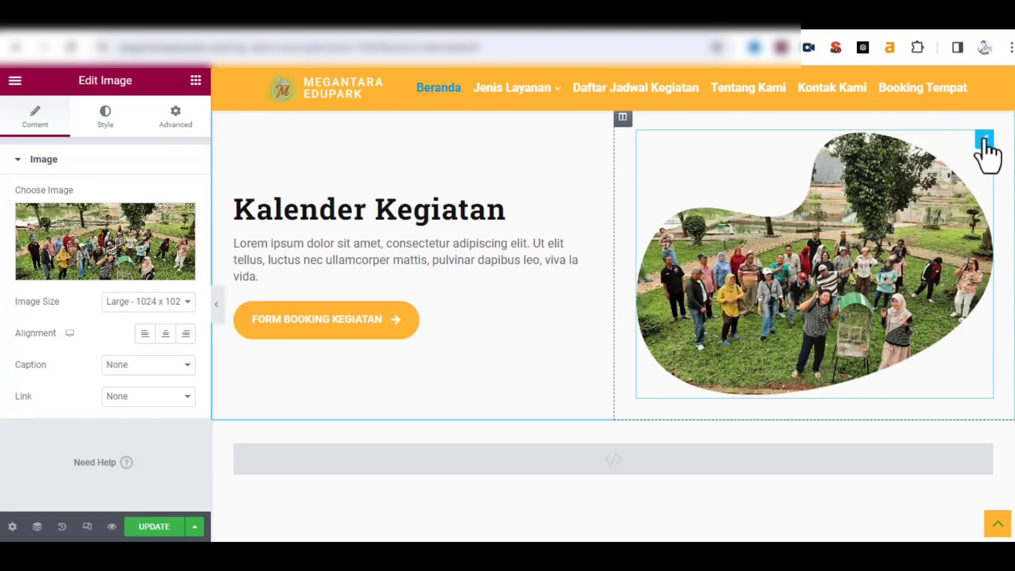
{"action": "mouse_move", "coordinate": [146, 242]}
{"action": "left_click", "coordinate": [112, 238]}
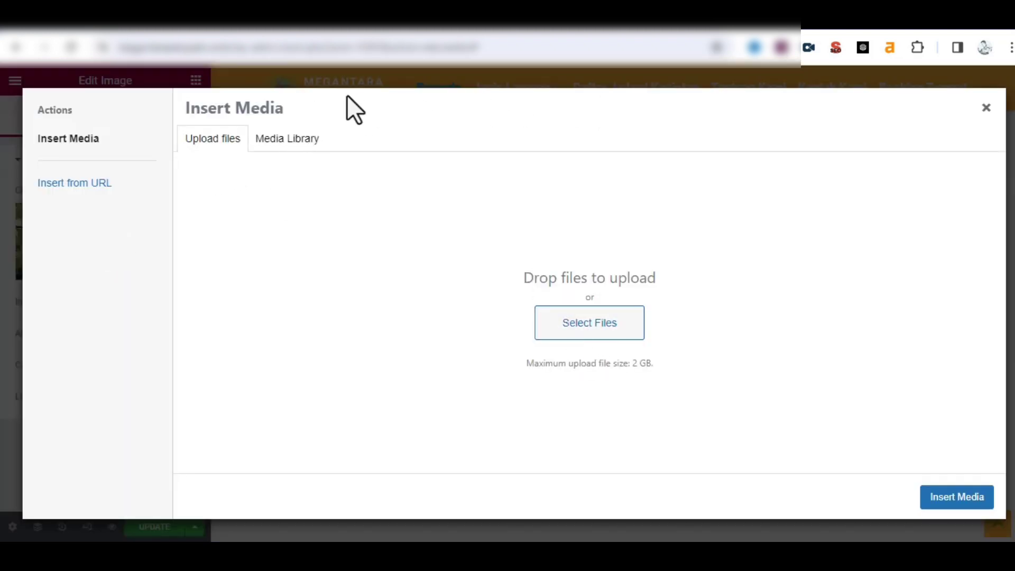
{"action": "left_click", "coordinate": [270, 142]}
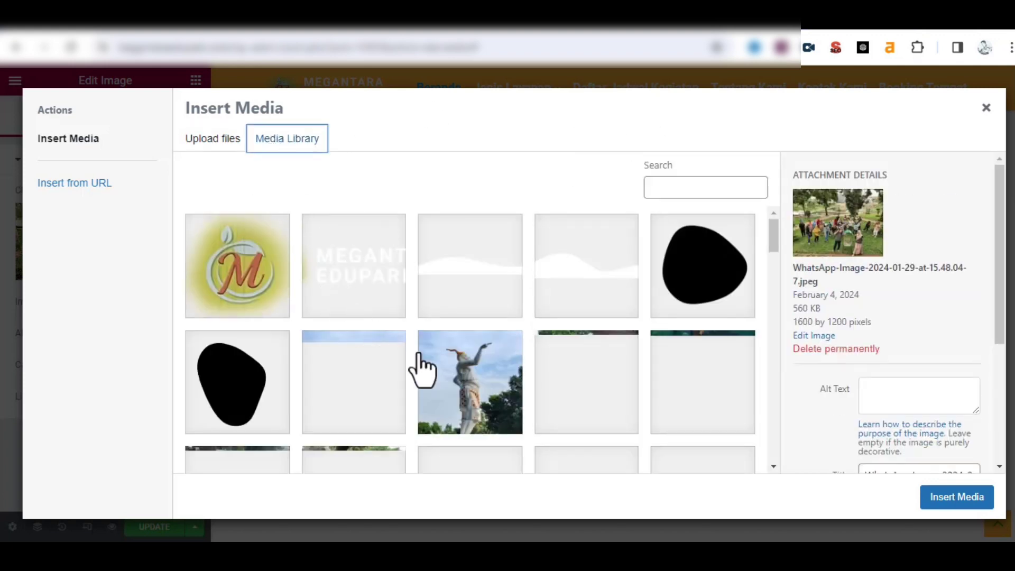
{"action": "scroll", "coordinate": [496, 350], "scroll_direction": "down", "scroll_amount": 1}
{"action": "scroll", "coordinate": [497, 352], "scroll_direction": "down", "scroll_amount": 2}
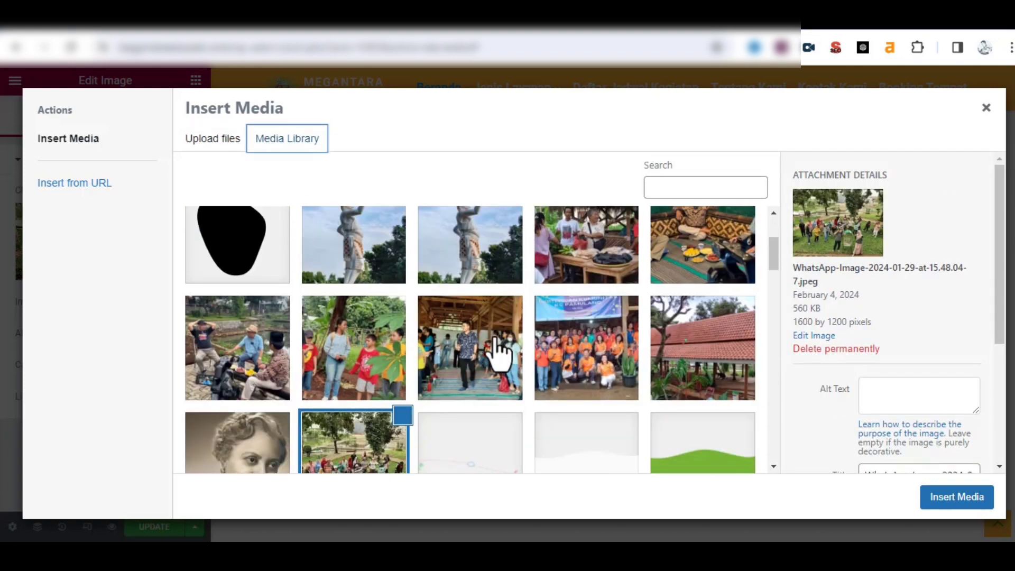
{"action": "scroll", "coordinate": [497, 350], "scroll_direction": "down", "scroll_amount": 3}
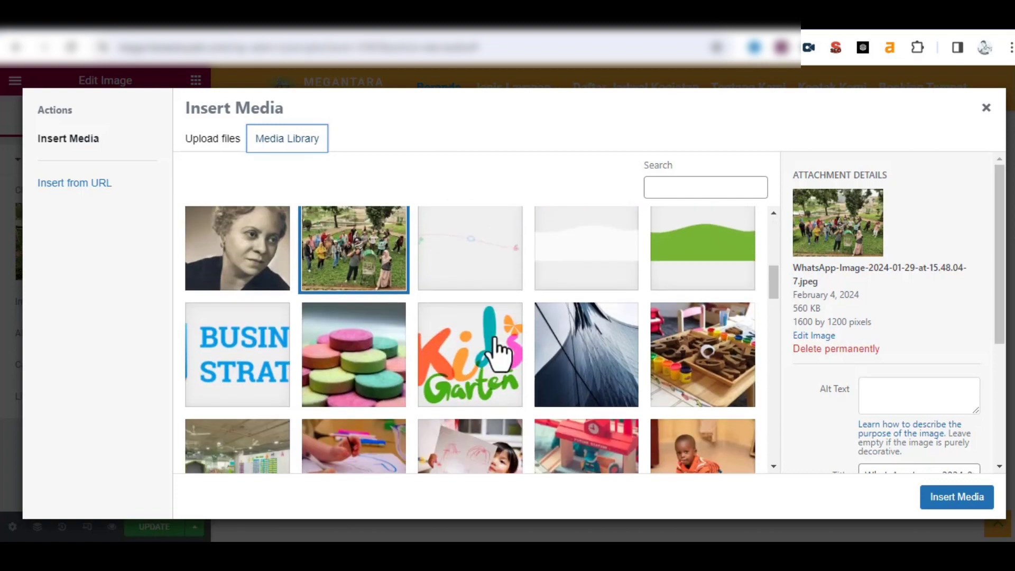
{"action": "scroll", "coordinate": [497, 350], "scroll_direction": "up", "scroll_amount": 4}
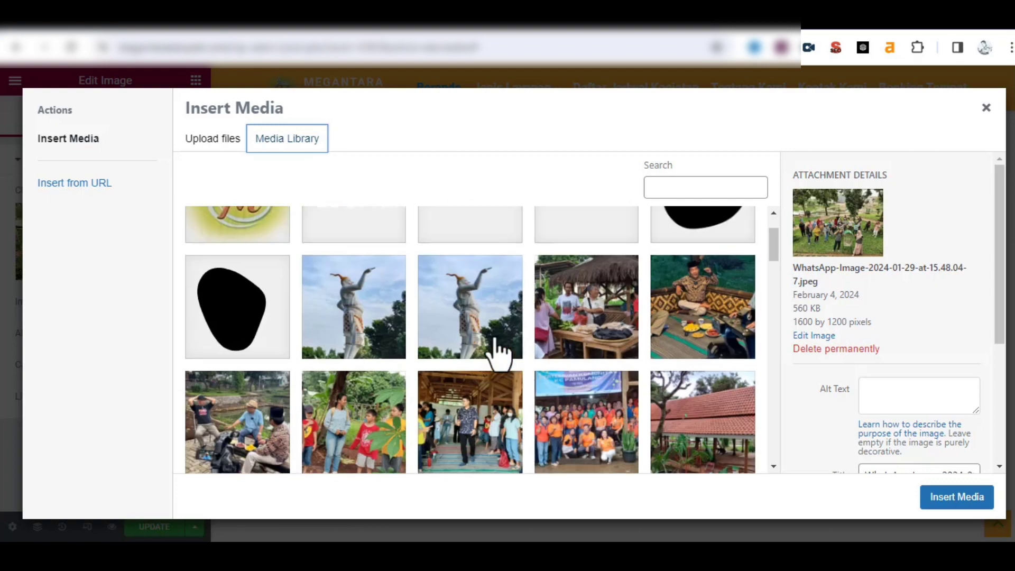
{"action": "scroll", "coordinate": [497, 350], "scroll_direction": "up", "scroll_amount": 1}
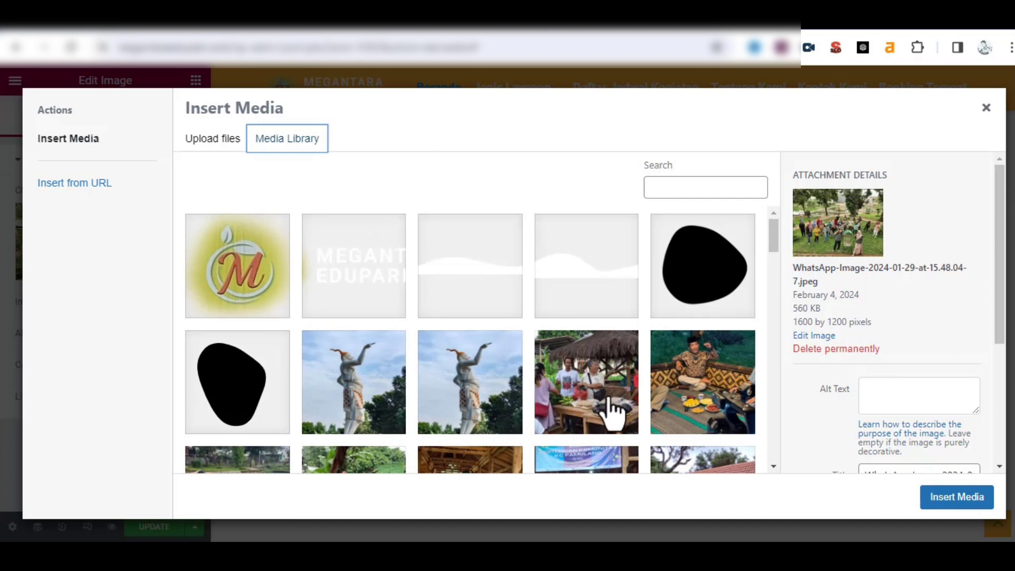
{"action": "left_click", "coordinate": [607, 401]}
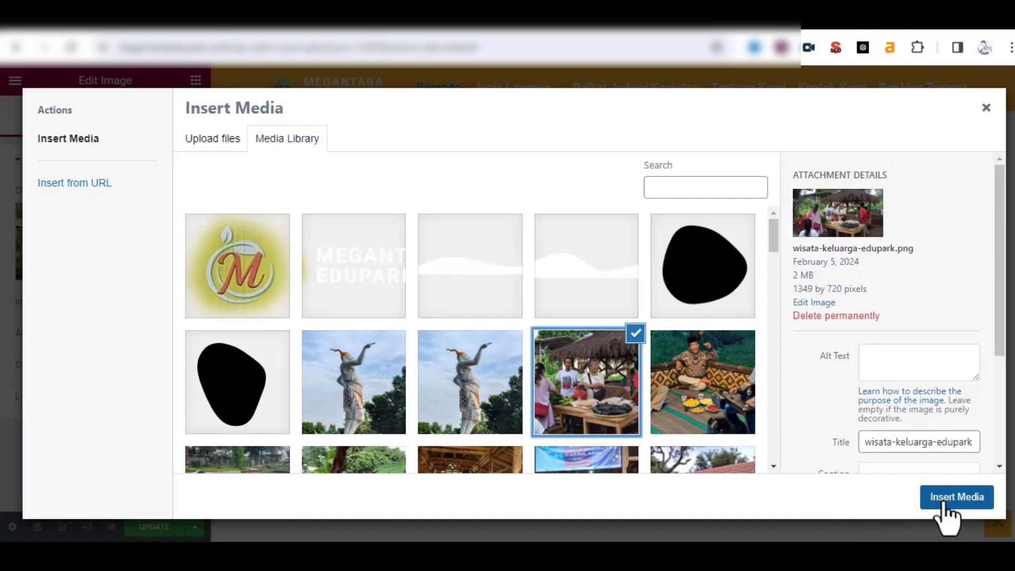
{"action": "left_click", "coordinate": [944, 501]}
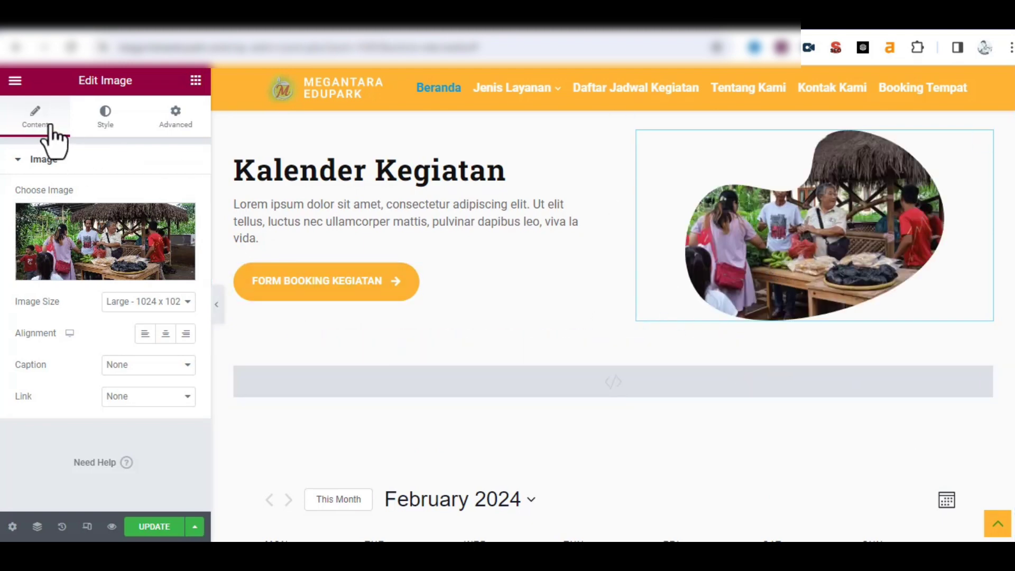
Open the Fasilitas heading's settings and examine its title text and description fields
{"action": "scroll", "coordinate": [582, 415], "scroll_direction": "down", "scroll_amount": 4}
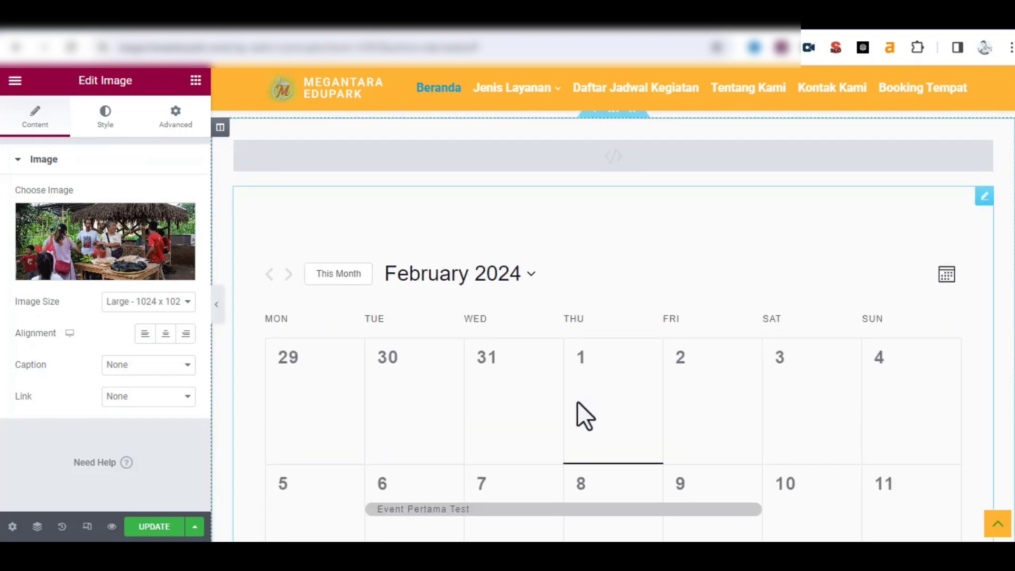
{"action": "scroll", "coordinate": [577, 402], "scroll_direction": "down", "scroll_amount": 12}
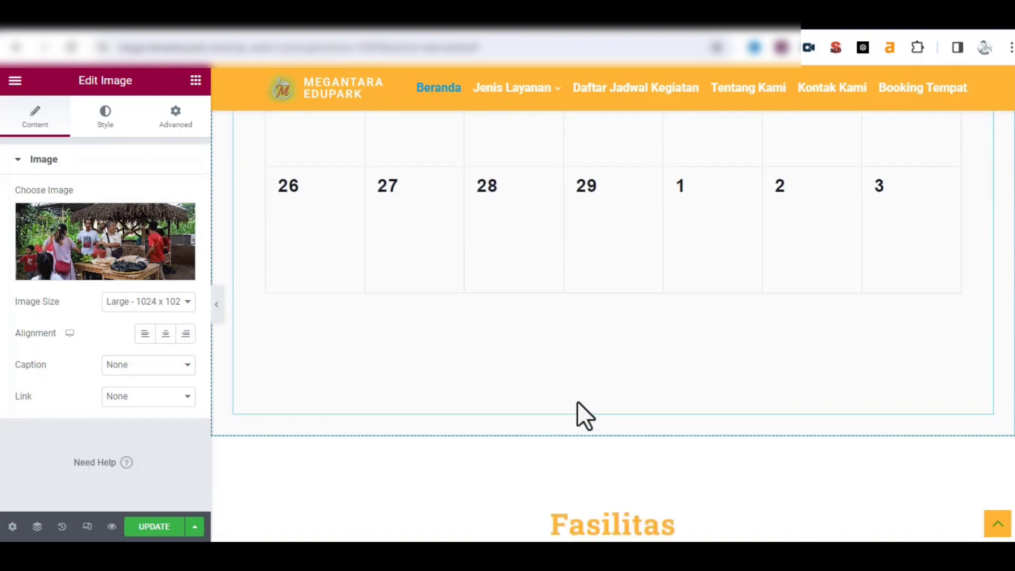
{"action": "scroll", "coordinate": [578, 403], "scroll_direction": "down", "scroll_amount": 4}
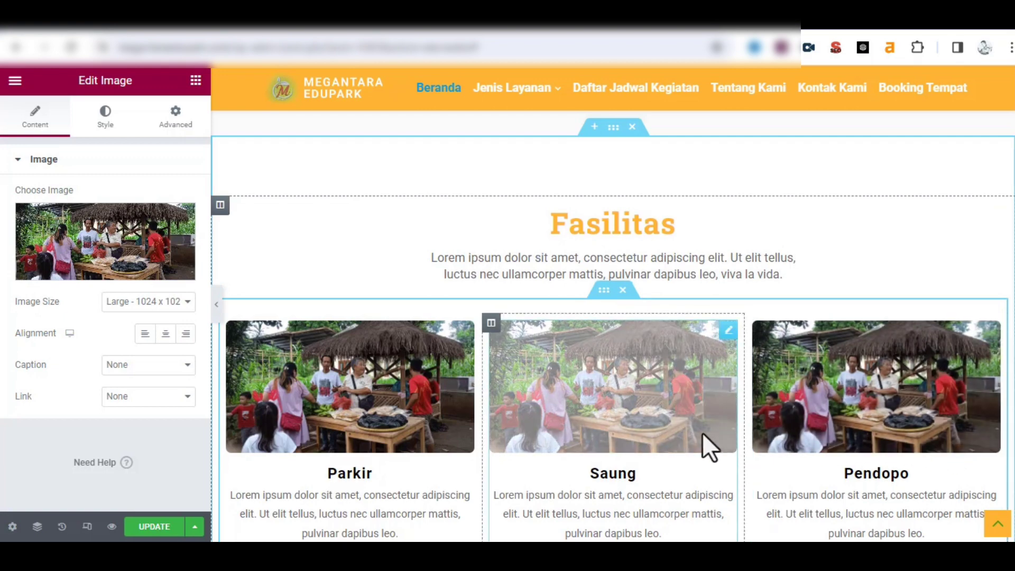
{"action": "scroll", "coordinate": [702, 432], "scroll_direction": "down", "scroll_amount": 3}
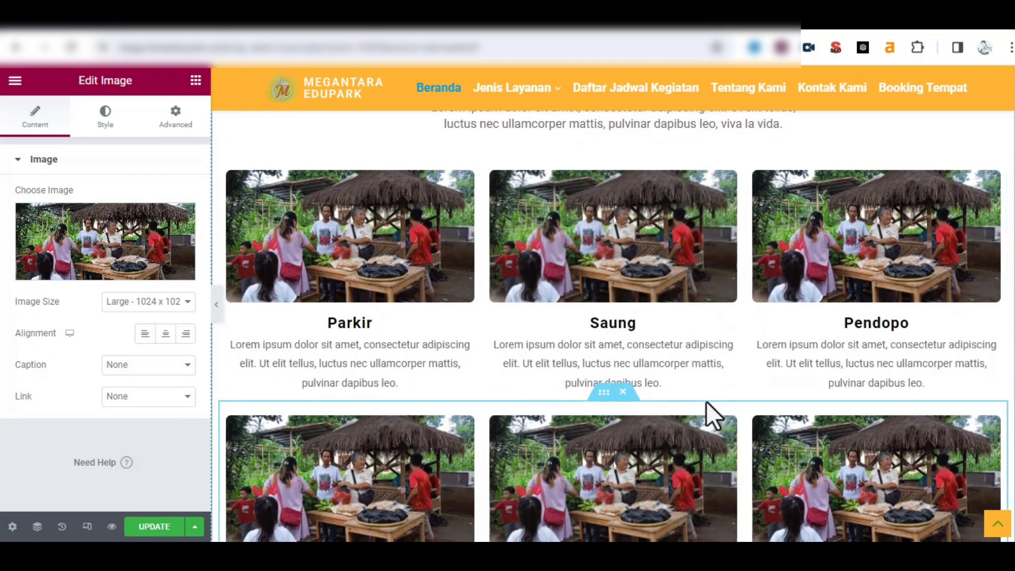
{"action": "scroll", "coordinate": [706, 400], "scroll_direction": "up", "scroll_amount": 3}
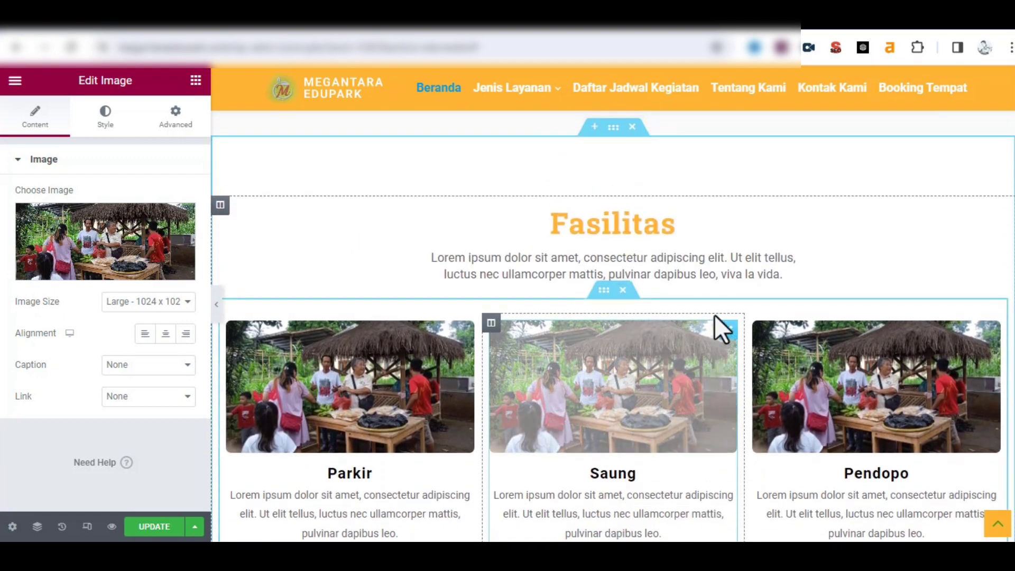
{"action": "mouse_move", "coordinate": [998, 219]}
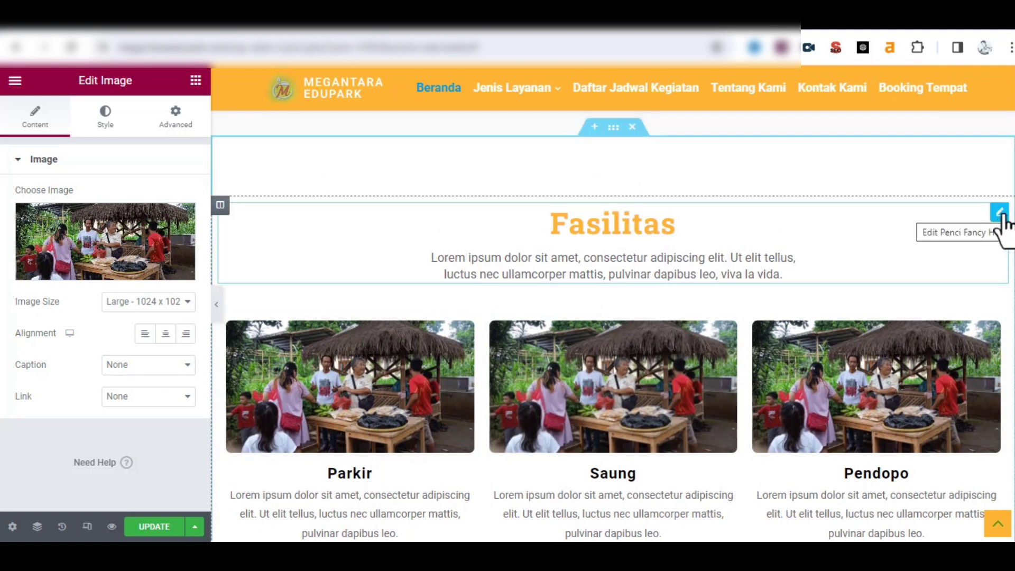
{"action": "left_click", "coordinate": [999, 213]}
{"action": "scroll", "coordinate": [178, 325], "scroll_direction": "down", "scroll_amount": 3}
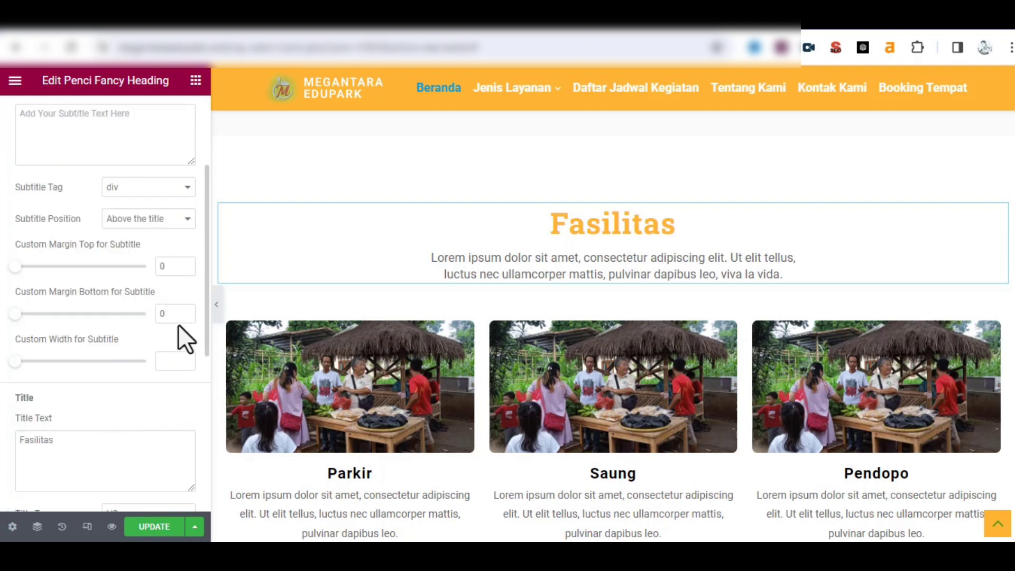
{"action": "scroll", "coordinate": [102, 358], "scroll_direction": "up", "scroll_amount": 3}
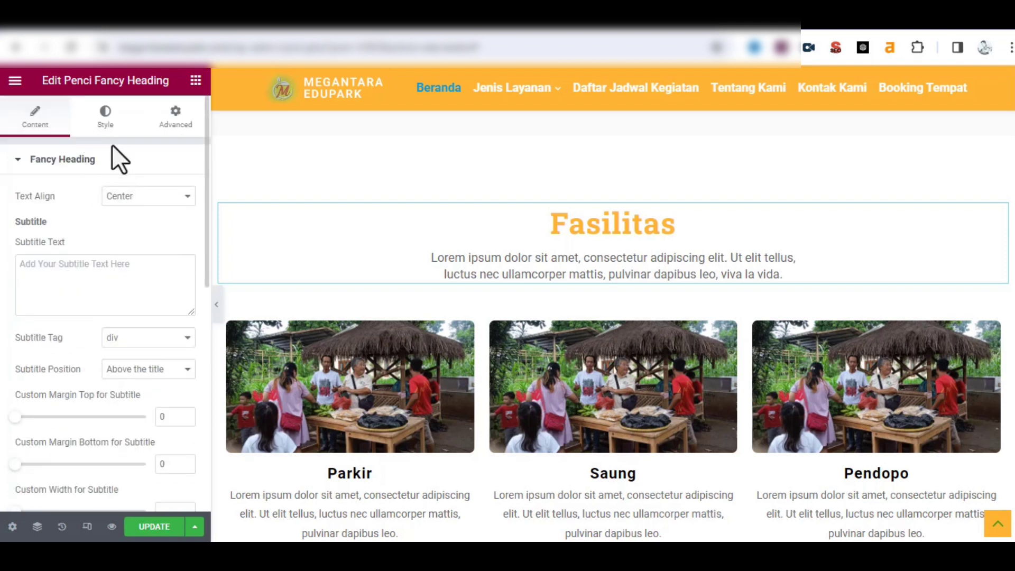
{"action": "scroll", "coordinate": [90, 431], "scroll_direction": "down", "scroll_amount": 3}
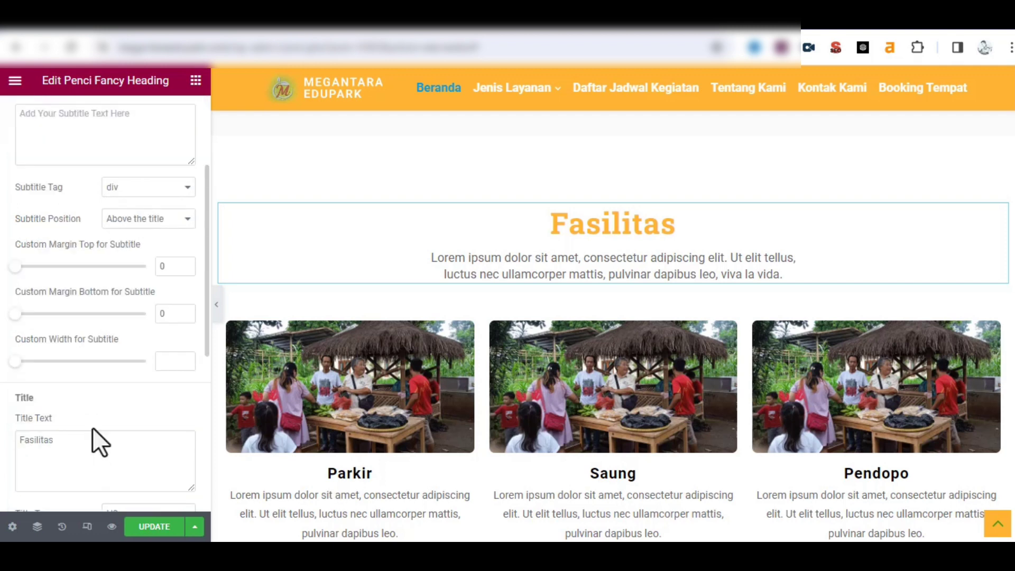
{"action": "triple_click", "coordinate": [87, 441]}
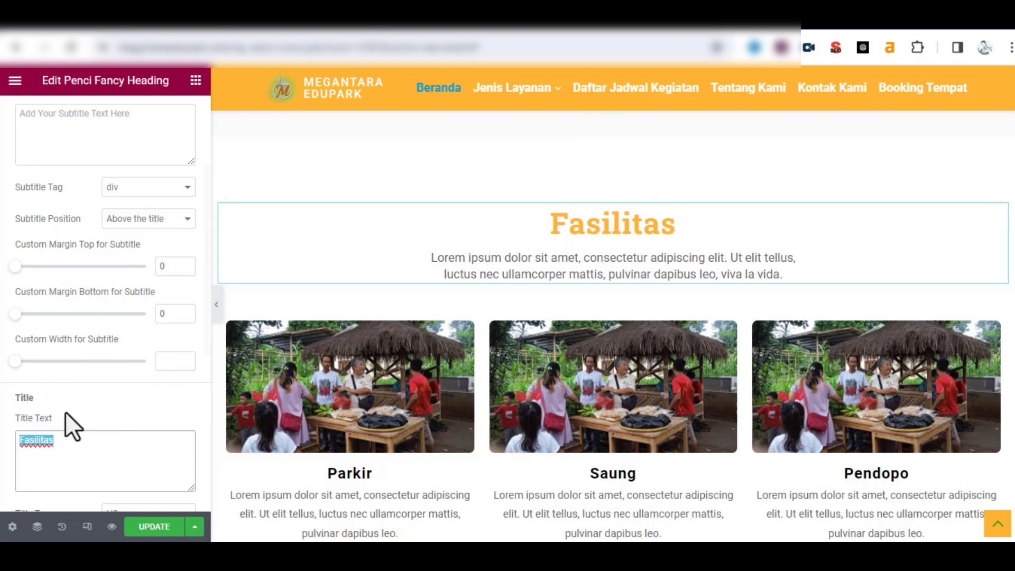
{"action": "scroll", "coordinate": [199, 492], "scroll_direction": "down", "scroll_amount": 4}
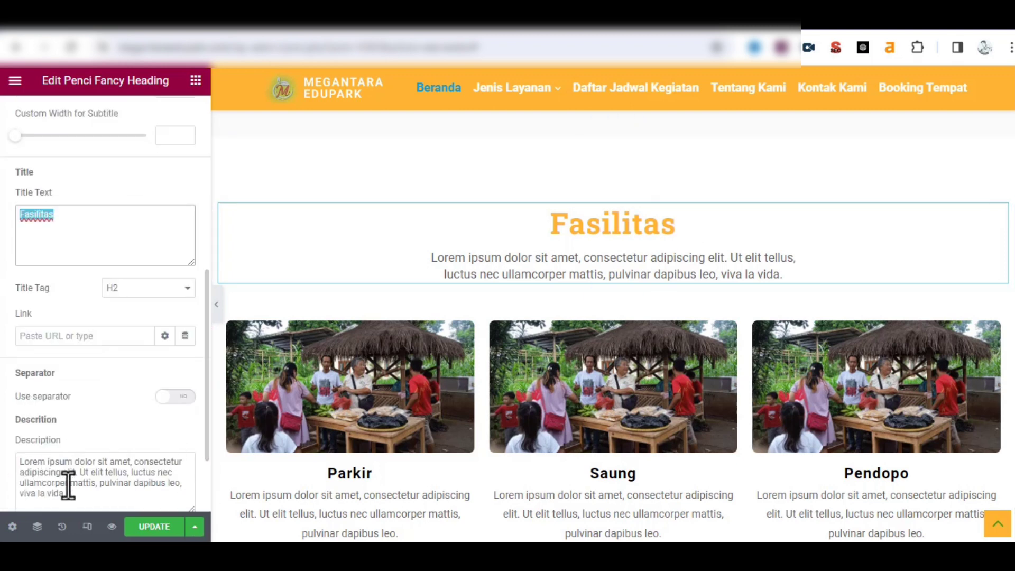
{"action": "left_click", "coordinate": [68, 482]}
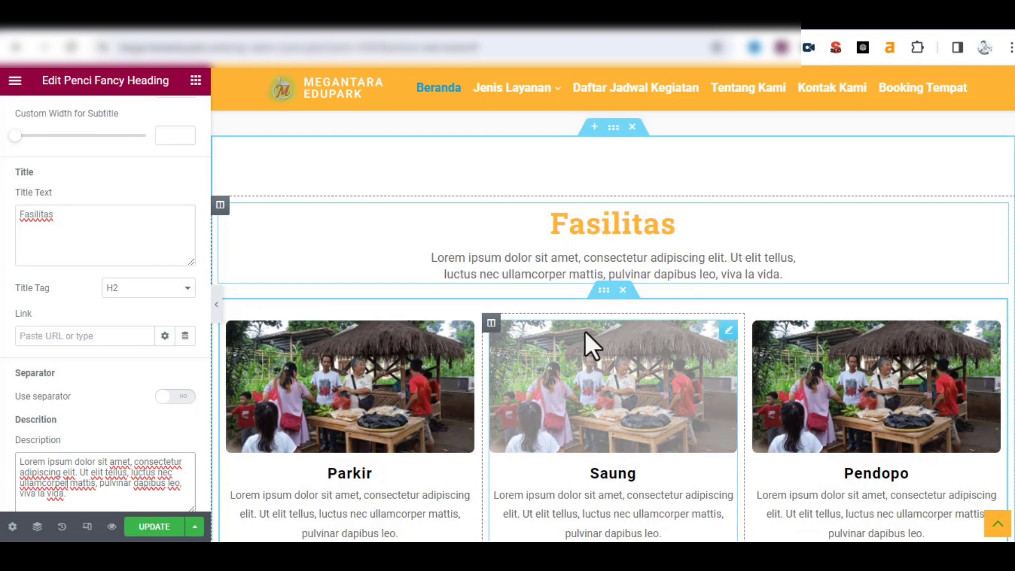
Open the Fasilitas inner section and its Parkir image box, and examine the box's image, title and description fields
{"action": "left_click", "coordinate": [604, 291]}
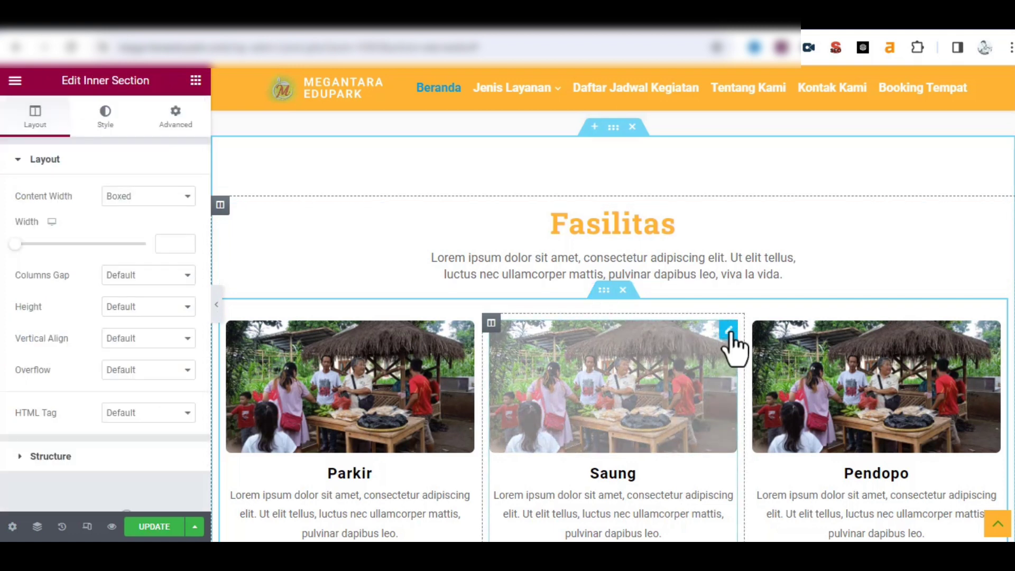
{"action": "left_click", "coordinate": [465, 331]}
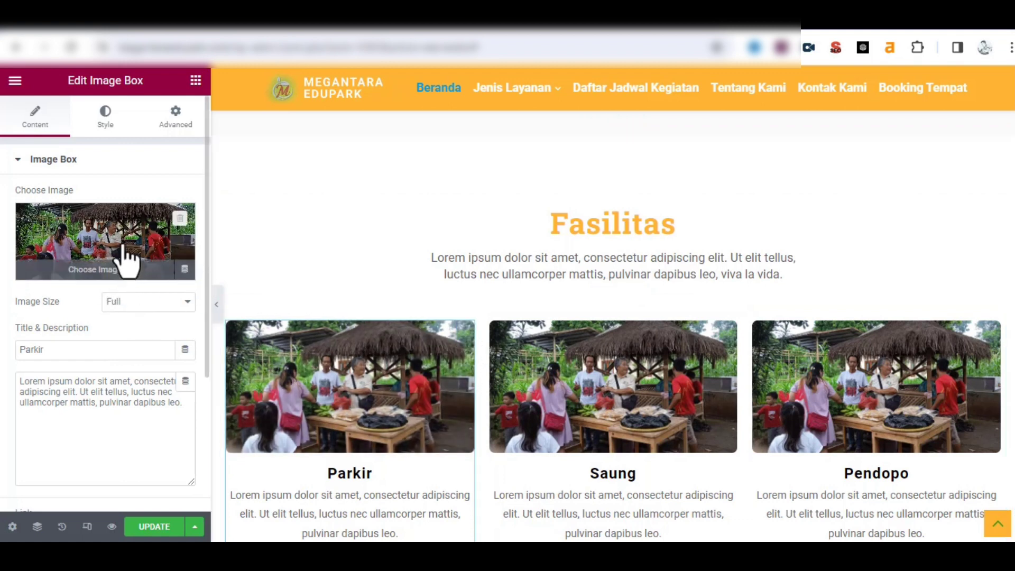
{"action": "left_click", "coordinate": [79, 353]}
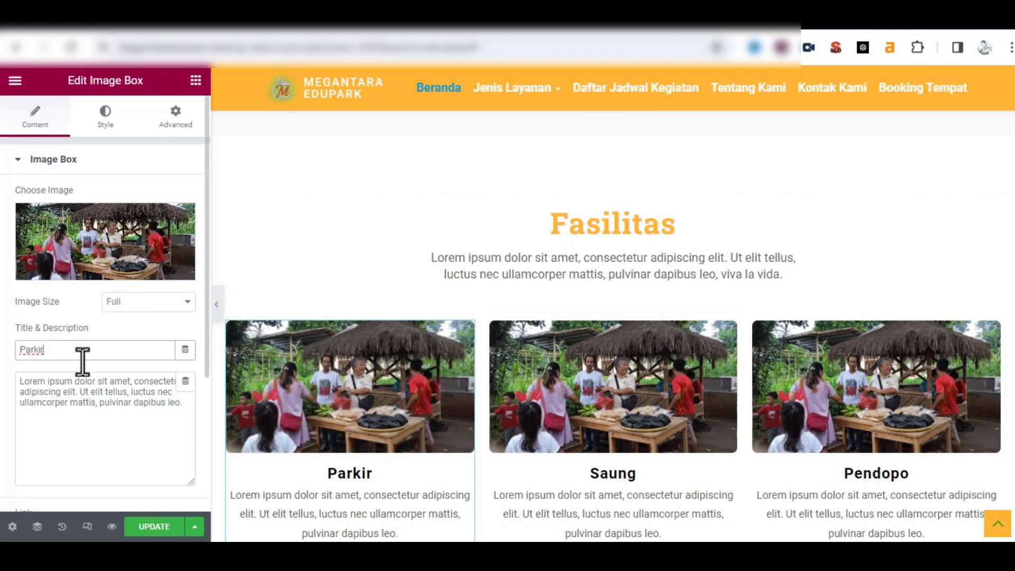
{"action": "left_click_drag", "start_coordinate": [80, 353], "coordinate": [12, 347]}
{"action": "left_click", "coordinate": [104, 396]}
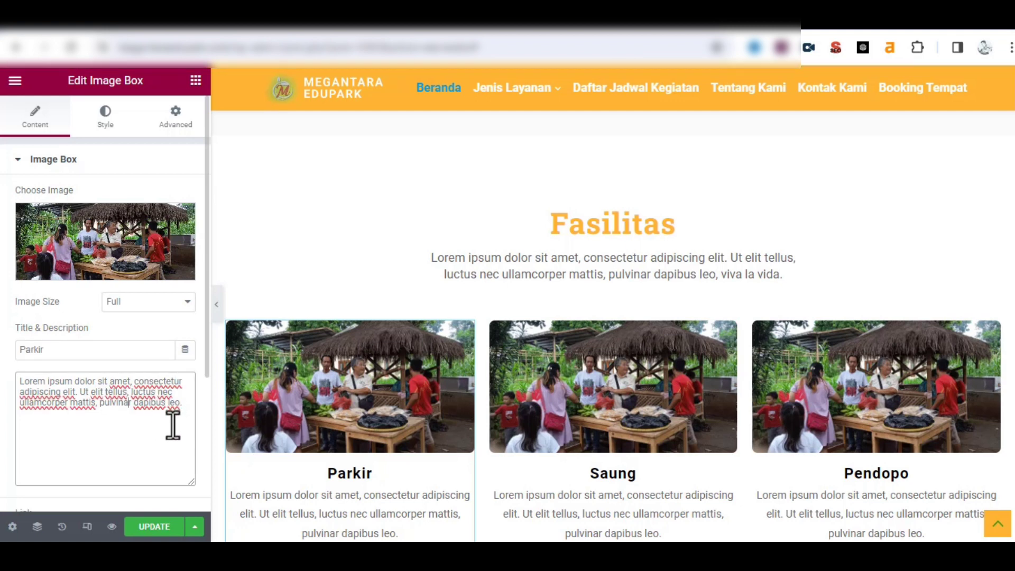
{"action": "scroll", "coordinate": [512, 389], "scroll_direction": "down", "scroll_amount": 4}
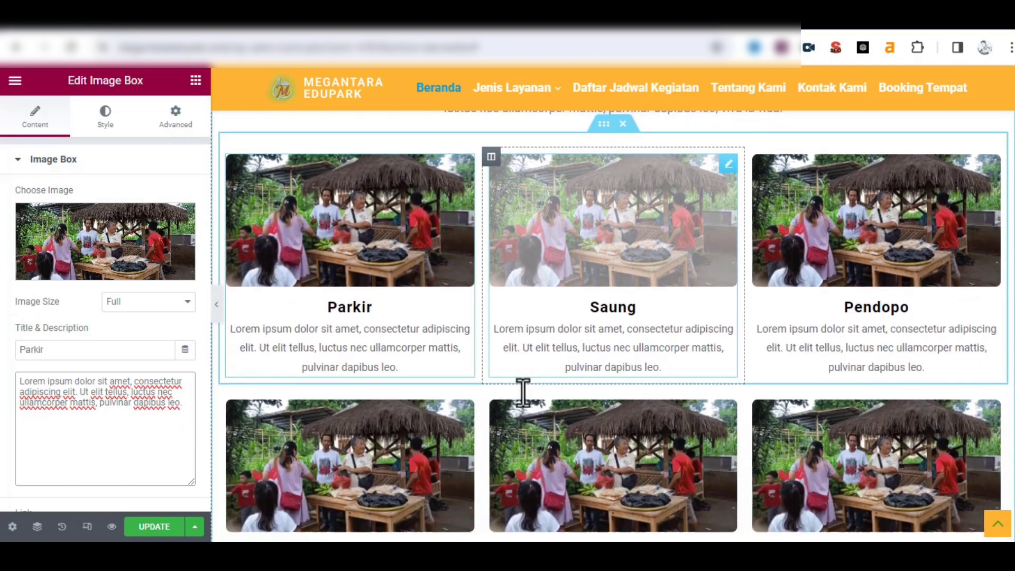
{"action": "scroll", "coordinate": [645, 285], "scroll_direction": "up", "scroll_amount": 4}
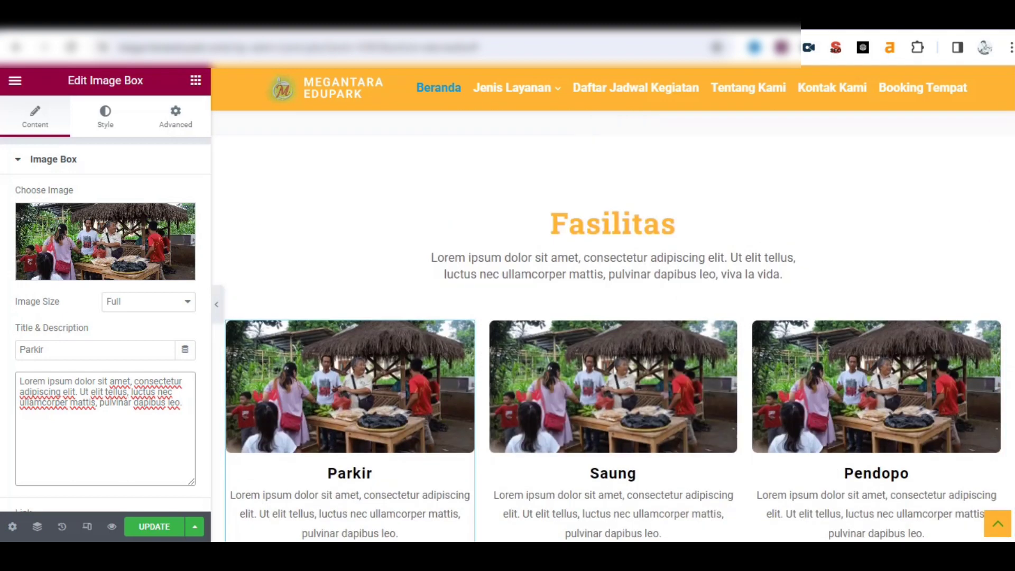
Open the Penjualan section's layout settings and examine the image settings of its statue picture
{"action": "scroll", "coordinate": [849, 375], "scroll_direction": "down", "scroll_amount": 4}
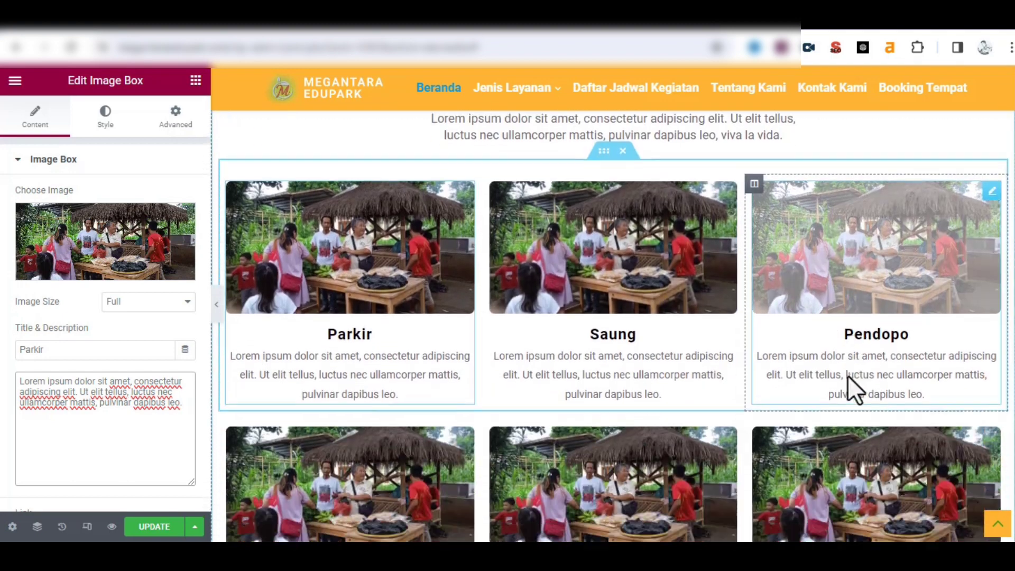
{"action": "scroll", "coordinate": [840, 391], "scroll_direction": "down", "scroll_amount": 9}
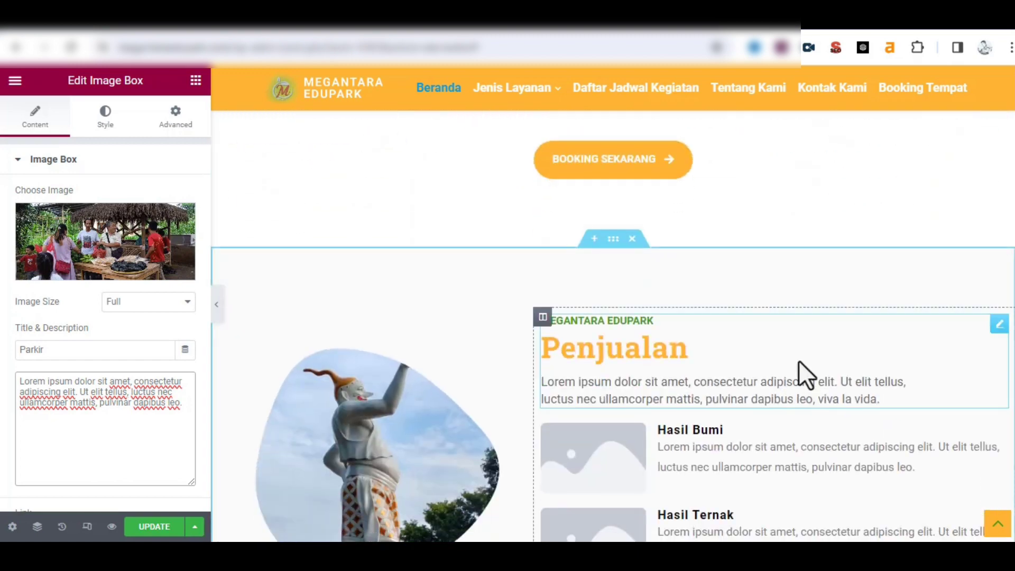
{"action": "left_click", "coordinate": [613, 244]}
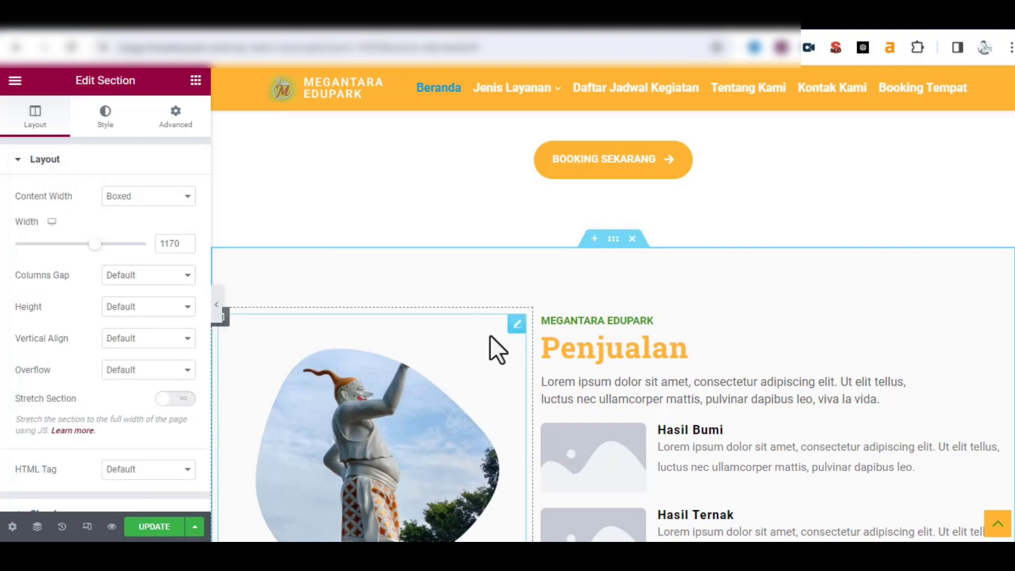
{"action": "left_click", "coordinate": [516, 324]}
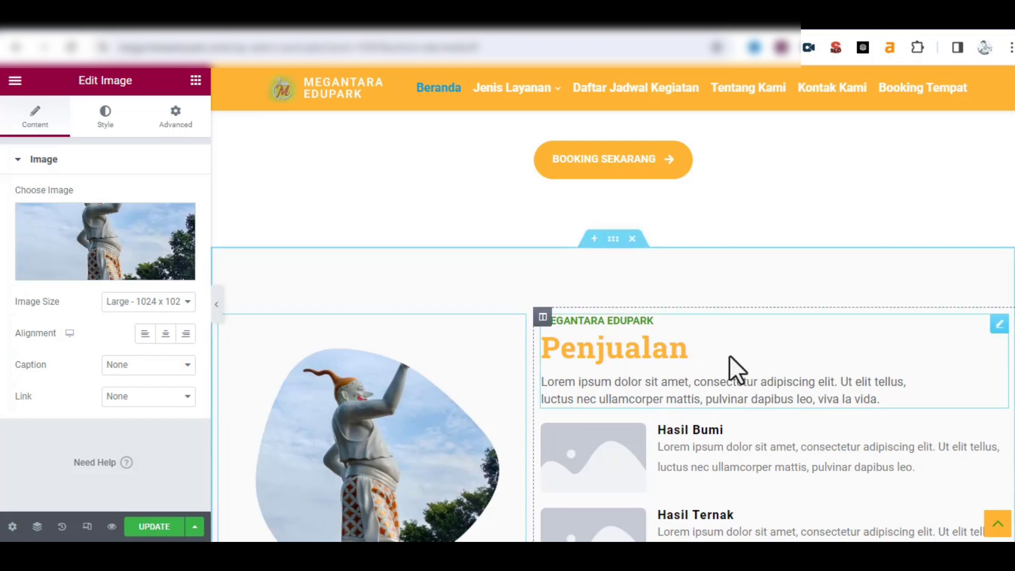
Open the Penjualan heading's settings and examine its subtitle, title and description text fields
{"action": "left_click", "coordinate": [998, 324]}
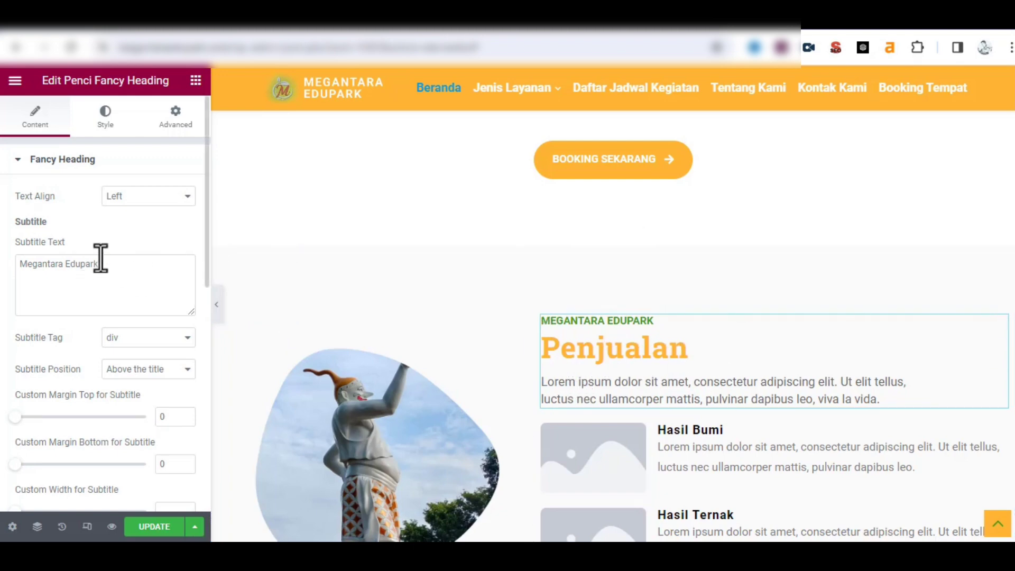
{"action": "left_click_drag", "start_coordinate": [98, 263], "coordinate": [8, 270]}
{"action": "scroll", "coordinate": [88, 360], "scroll_direction": "down", "scroll_amount": 4}
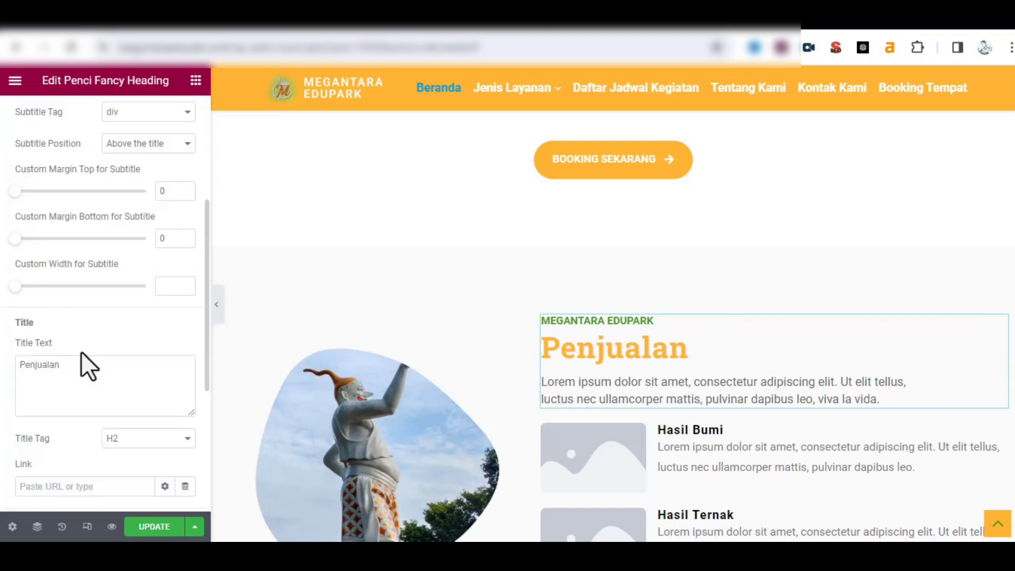
{"action": "left_click_drag", "start_coordinate": [86, 373], "coordinate": [8, 378]}
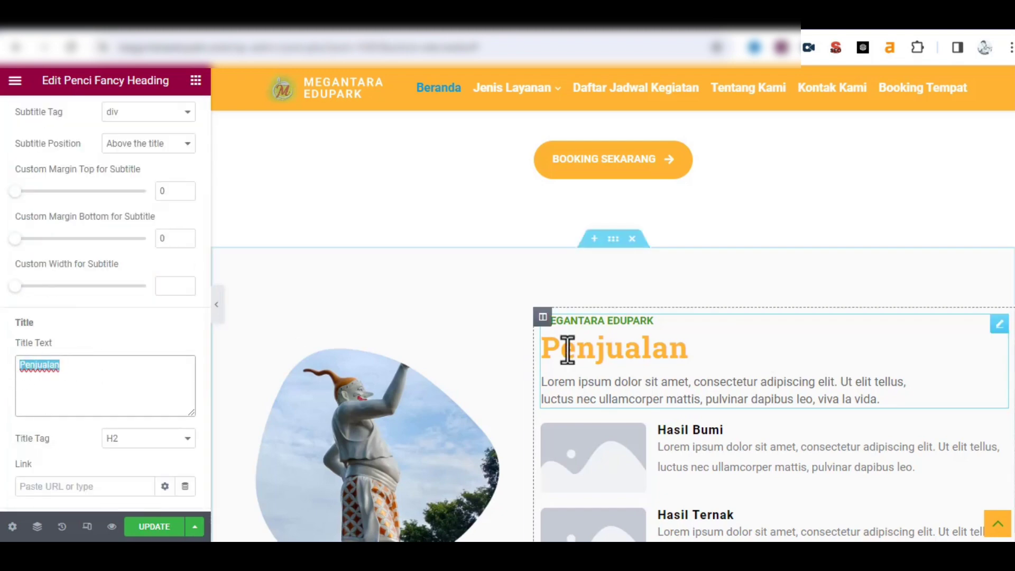
{"action": "scroll", "coordinate": [165, 441], "scroll_direction": "down", "scroll_amount": 3}
{"action": "left_click", "coordinate": [172, 426]}
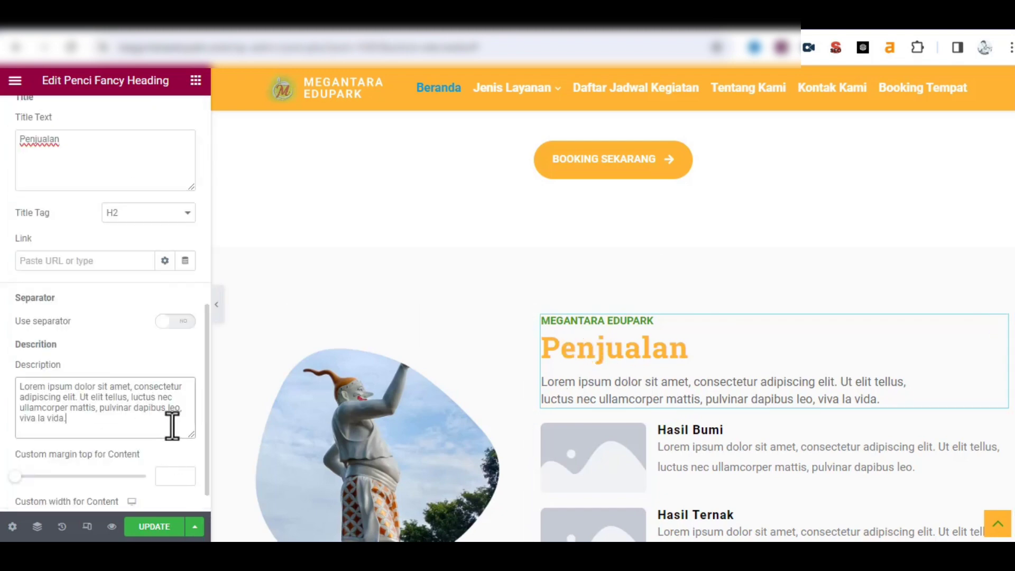
Open the Hasil Bumi and Hasil Ternak image boxes and examine their image, title and description fields
{"action": "scroll", "coordinate": [564, 489], "scroll_direction": "down", "scroll_amount": 1}
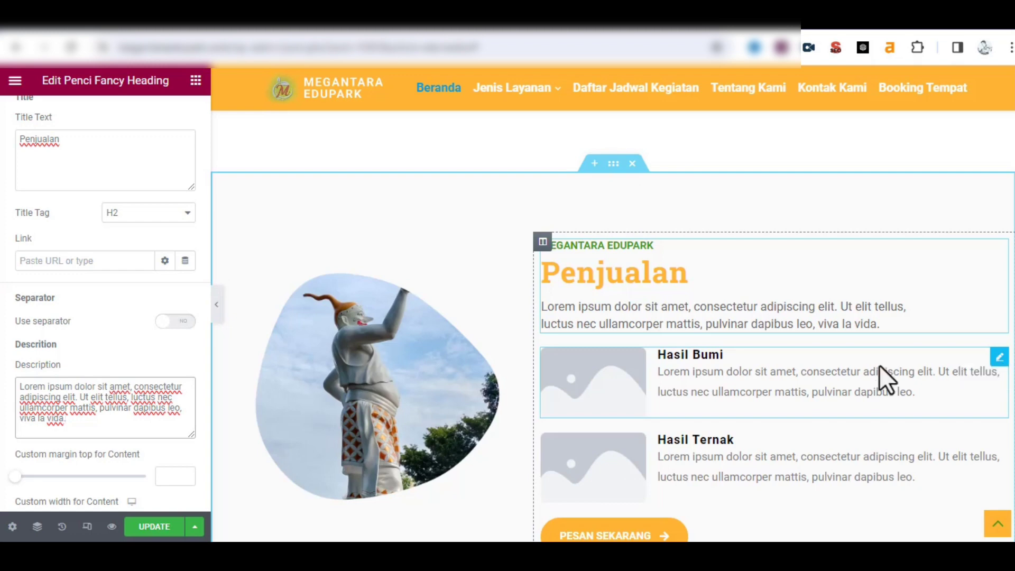
{"action": "left_click", "coordinate": [1000, 362]}
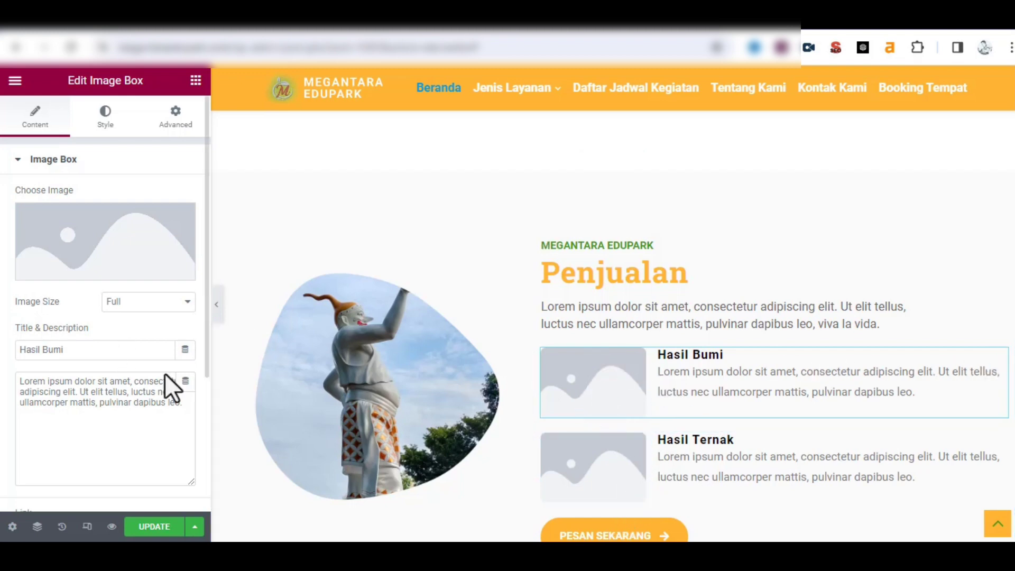
{"action": "left_click", "coordinate": [72, 350]}
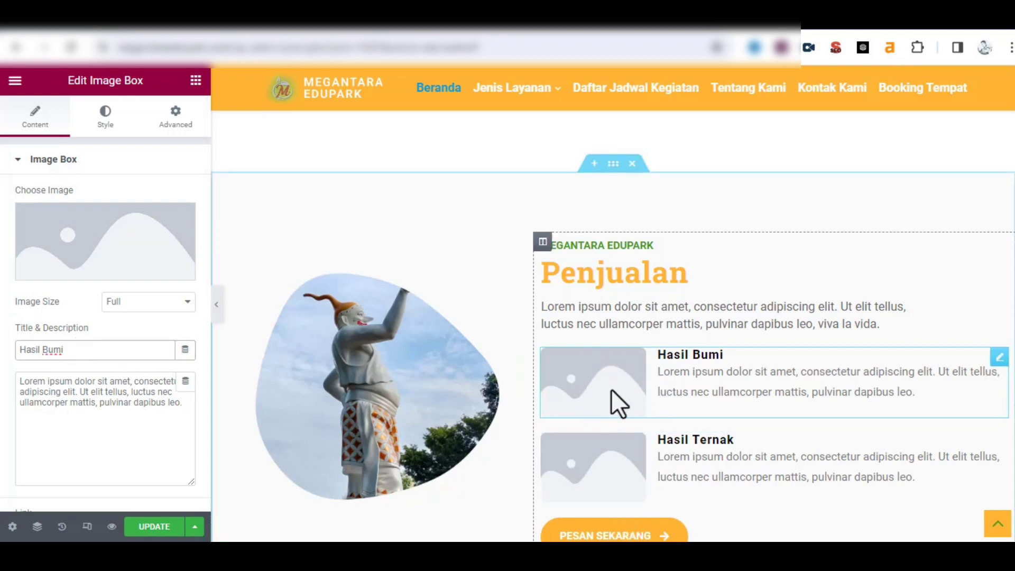
{"action": "left_click", "coordinate": [136, 396]}
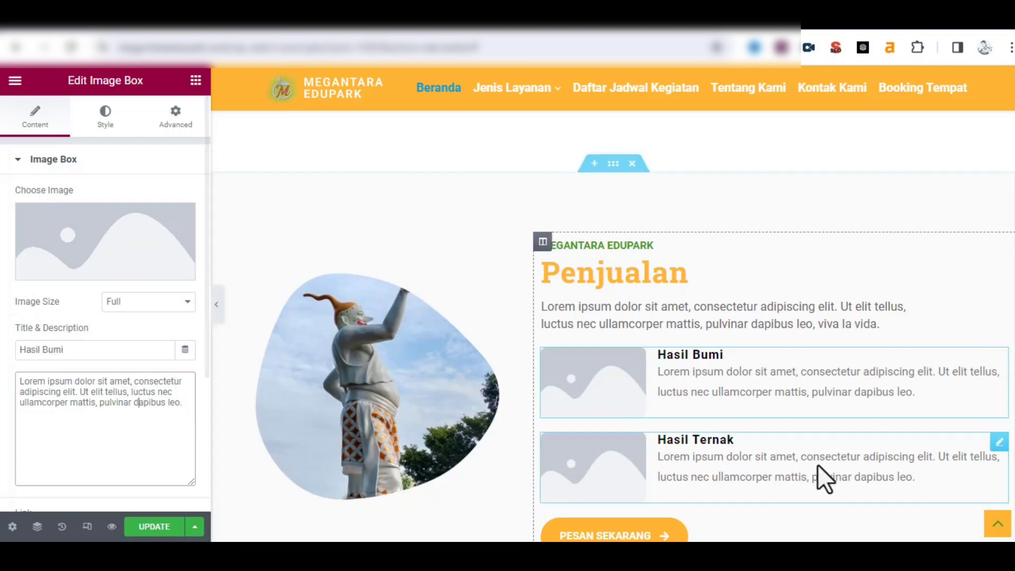
{"action": "left_click", "coordinate": [999, 443]}
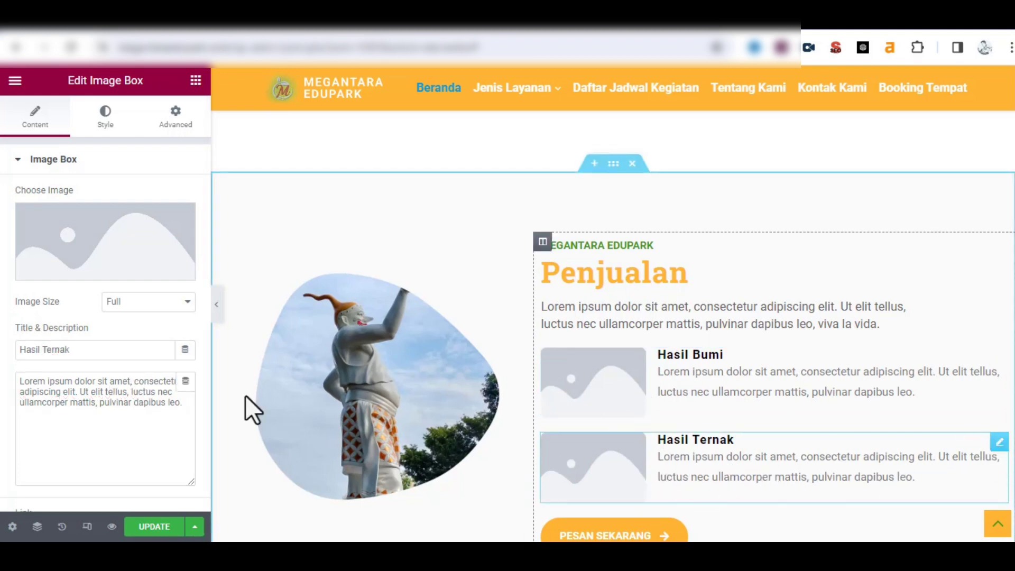
{"action": "left_click", "coordinate": [134, 410]}
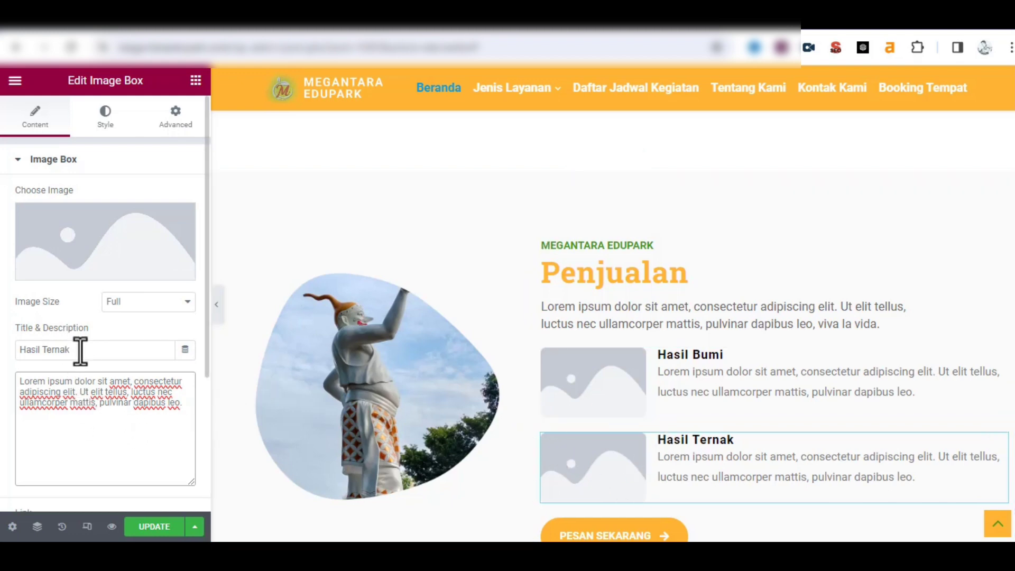
{"action": "scroll", "coordinate": [620, 444], "scroll_direction": "down", "scroll_amount": 3}
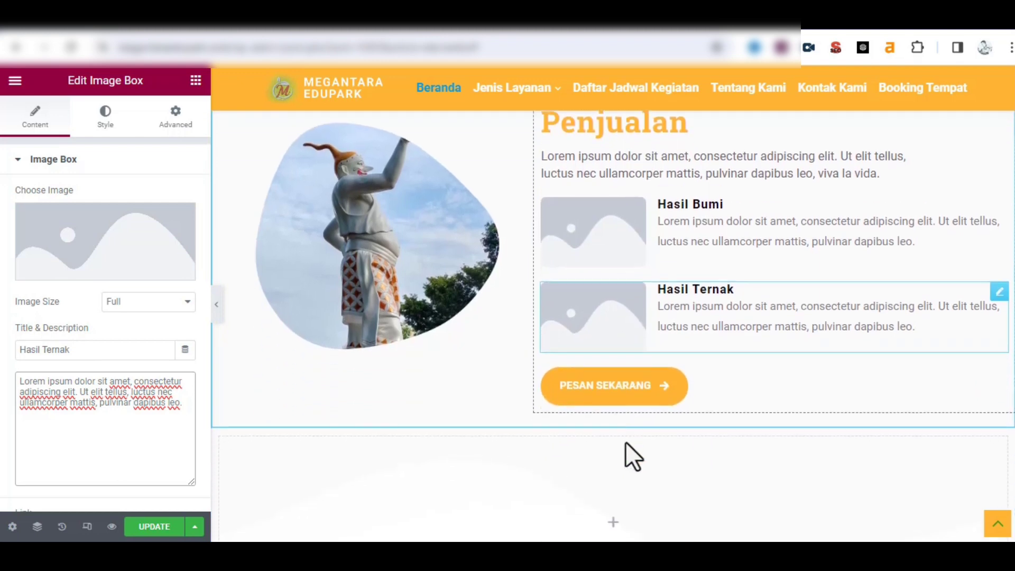
{"action": "left_click", "coordinate": [999, 377]}
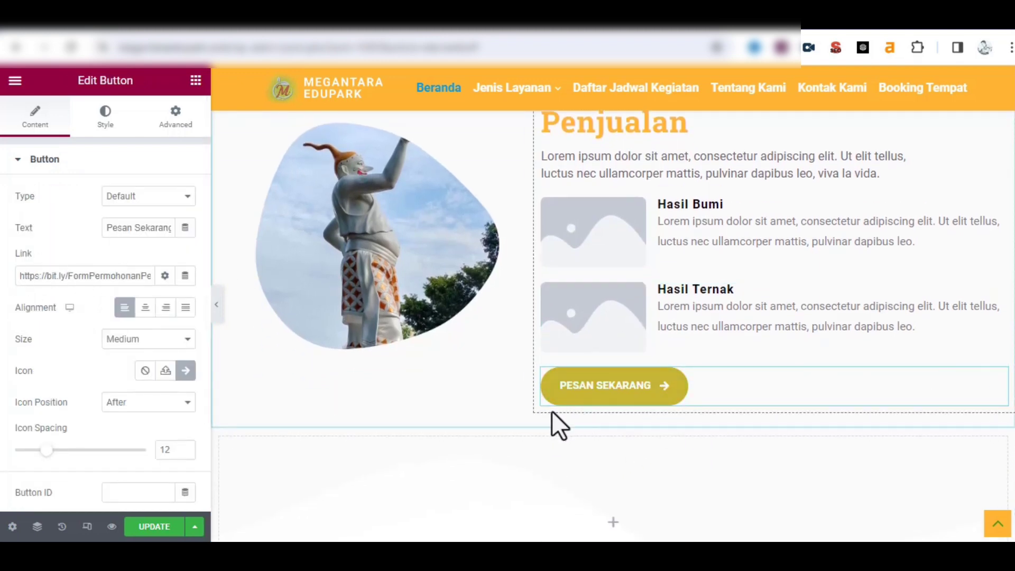
{"action": "left_click", "coordinate": [51, 275]}
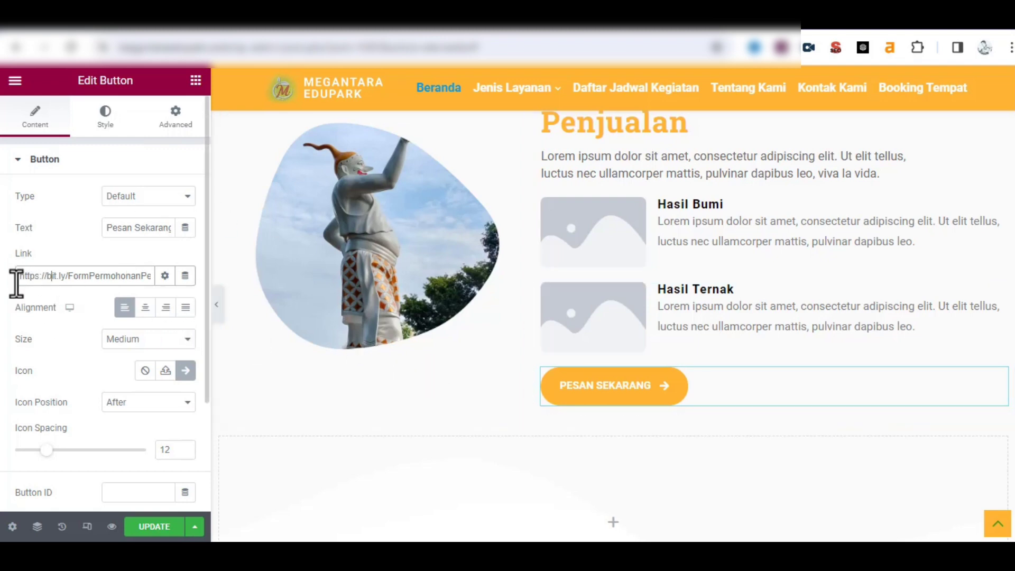
{"action": "left_click_drag", "start_coordinate": [20, 275], "coordinate": [201, 281]}
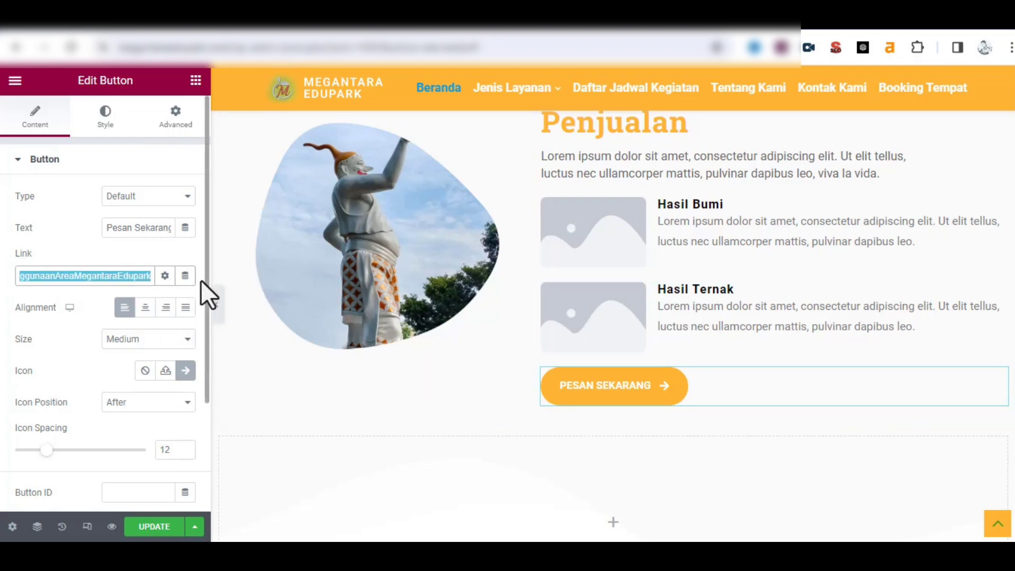
{"action": "type", "text": "https://"}
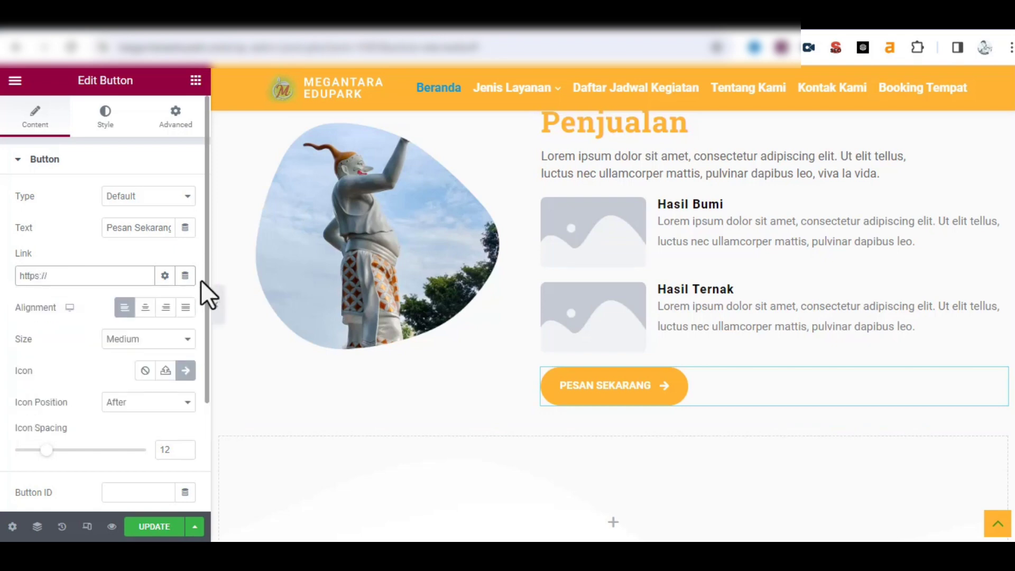
{"action": "type", "text": "api.wa?tel=09899"}
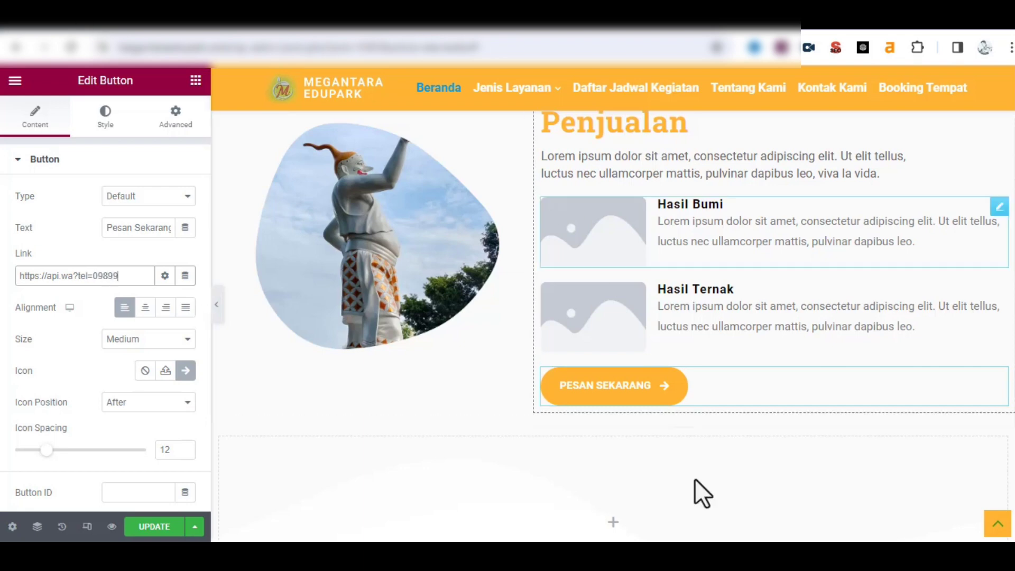
Open the Komentar section's layout settings and examine its heading's text settings
{"action": "scroll", "coordinate": [668, 392], "scroll_direction": "down", "scroll_amount": 3}
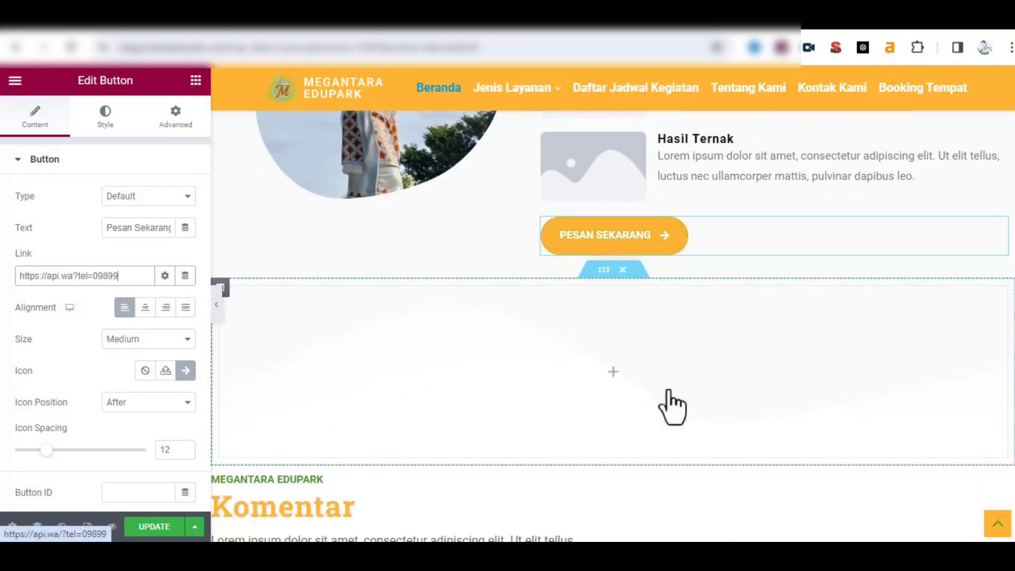
{"action": "scroll", "coordinate": [673, 407], "scroll_direction": "down", "scroll_amount": 1}
{"action": "scroll", "coordinate": [525, 319], "scroll_direction": "down", "scroll_amount": 4}
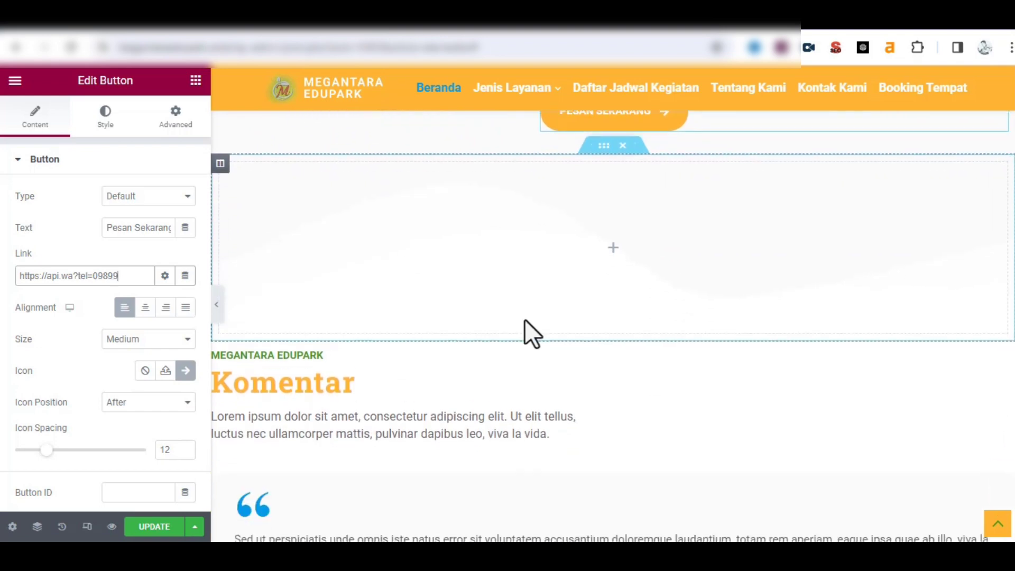
{"action": "scroll", "coordinate": [526, 325], "scroll_direction": "down", "scroll_amount": 1}
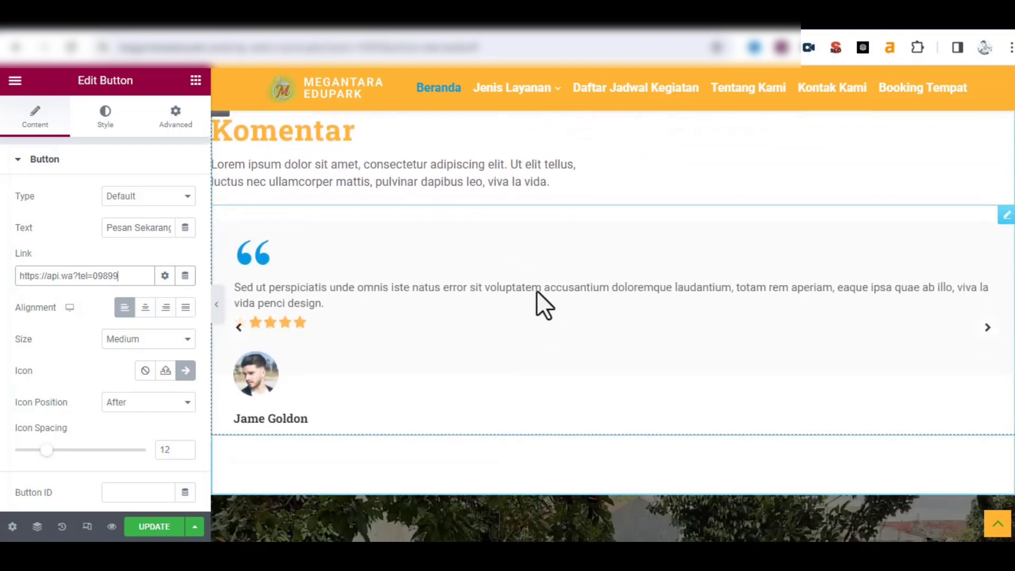
{"action": "scroll", "coordinate": [555, 304], "scroll_direction": "up", "scroll_amount": 3}
{"action": "left_click", "coordinate": [613, 232]}
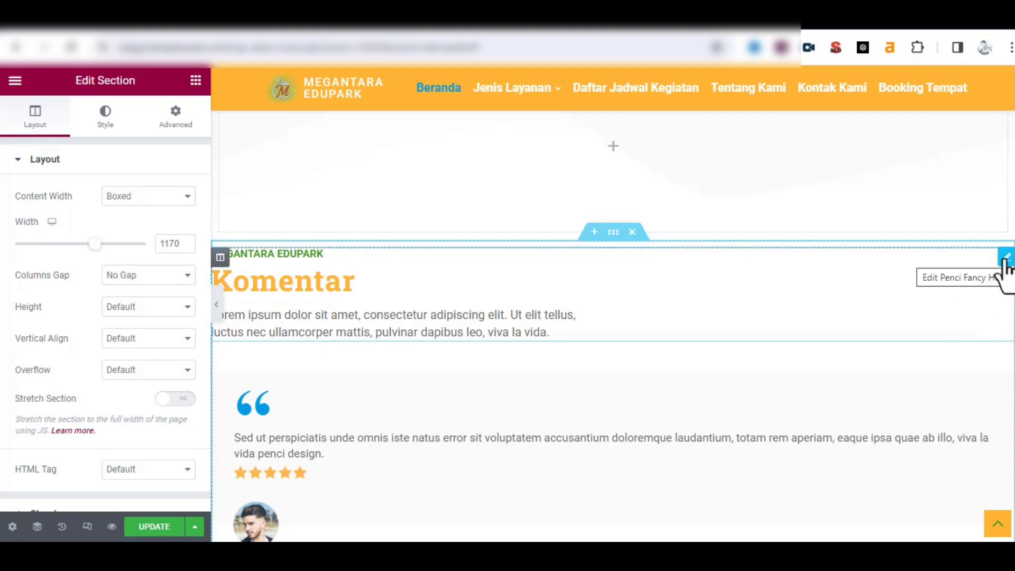
{"action": "left_click", "coordinate": [1006, 259]}
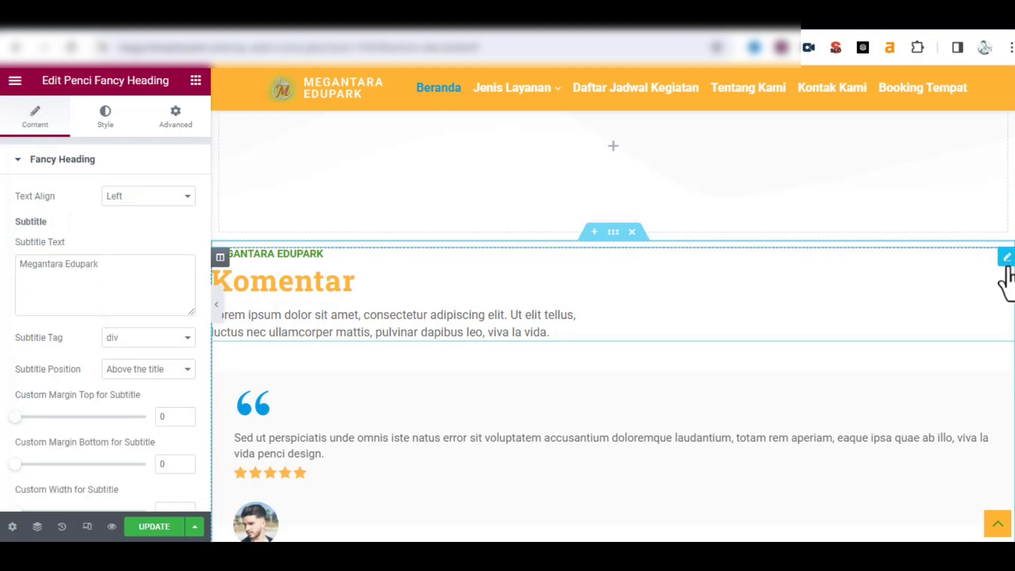
Open the Komentar testimonials and examine the name, avatar, description and rating fields of Item #1 and Item #2
{"action": "scroll", "coordinate": [482, 407], "scroll_direction": "down", "scroll_amount": 3}
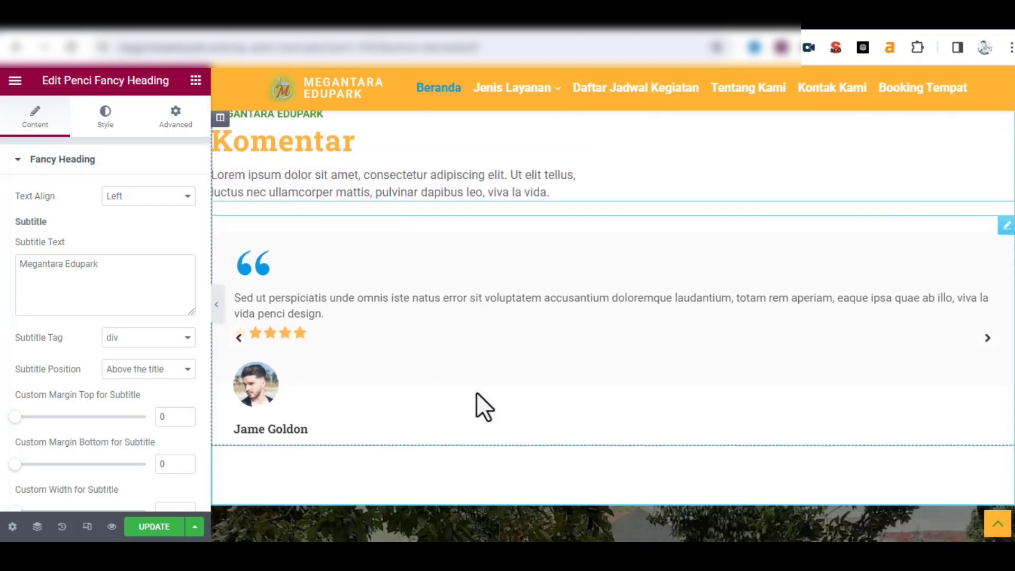
{"action": "left_click", "coordinate": [1005, 216]}
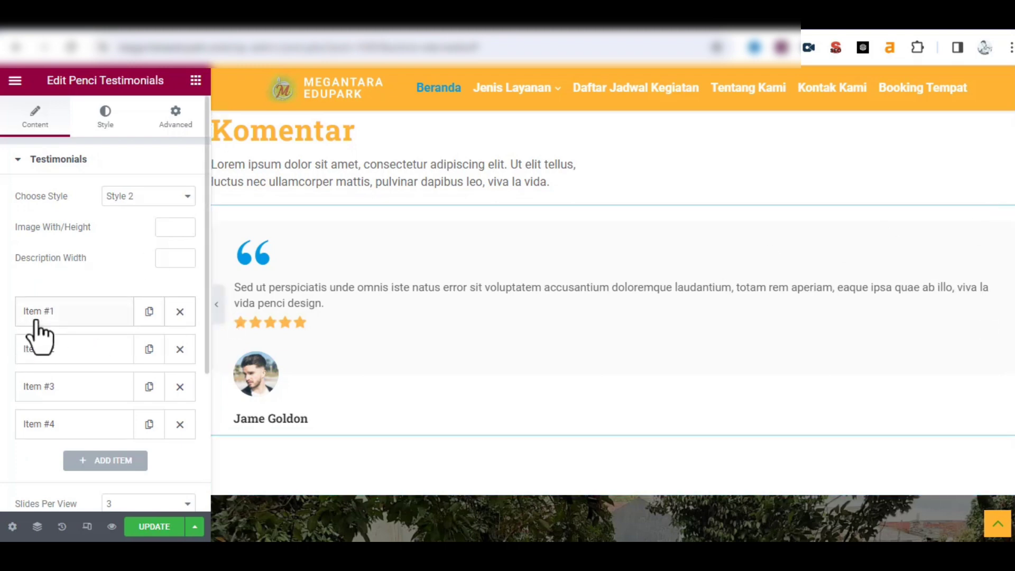
{"action": "left_click", "coordinate": [85, 317]}
{"action": "scroll", "coordinate": [142, 382], "scroll_direction": "down", "scroll_amount": 3}
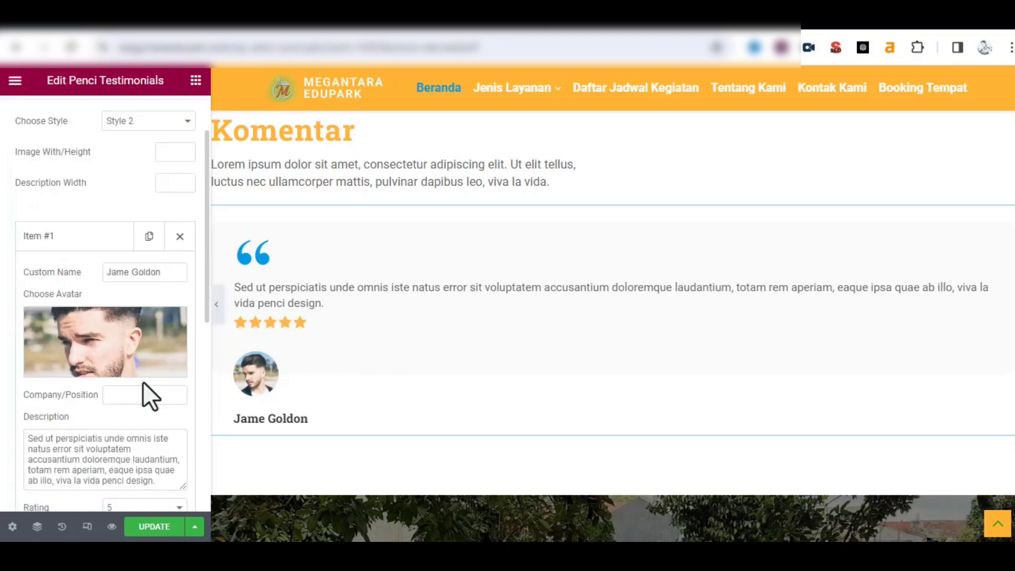
{"action": "scroll", "coordinate": [101, 407], "scroll_direction": "down", "scroll_amount": 2}
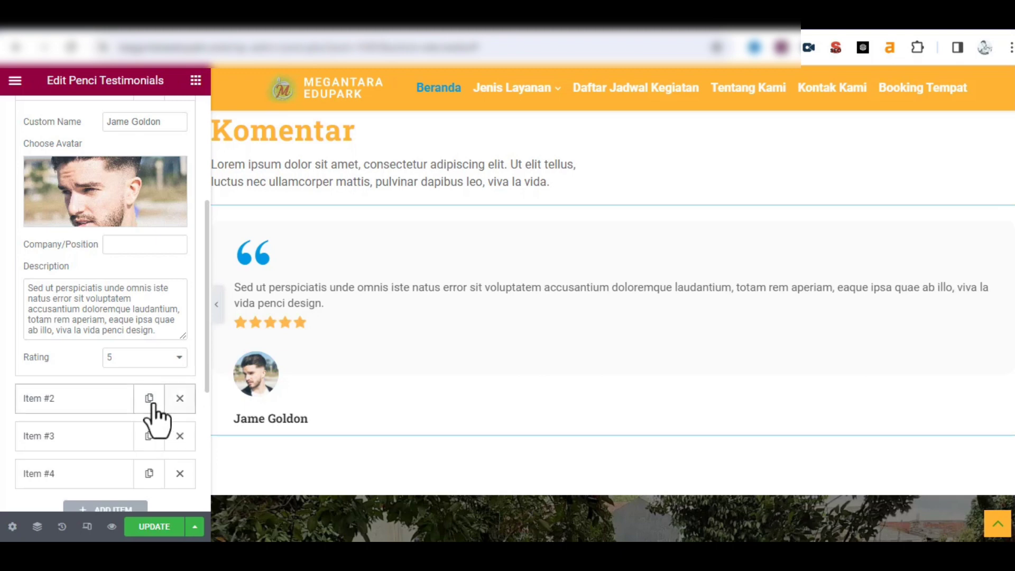
{"action": "left_click", "coordinate": [87, 405]}
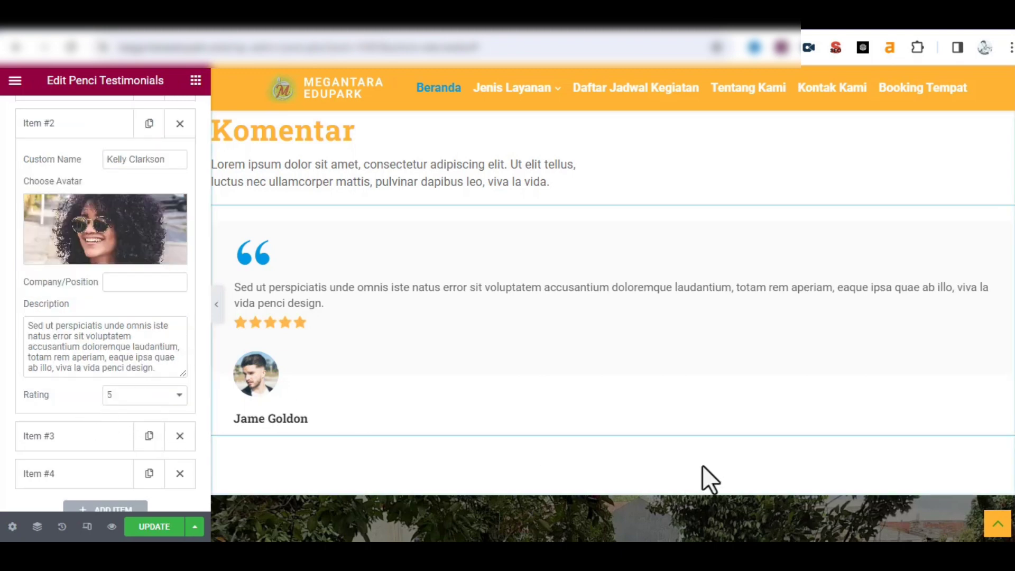
Open the Lokasi section's layout settings and examine the settings of its Lokasi Megantara Edupark heading
{"action": "scroll", "coordinate": [702, 465], "scroll_direction": "down", "scroll_amount": 4}
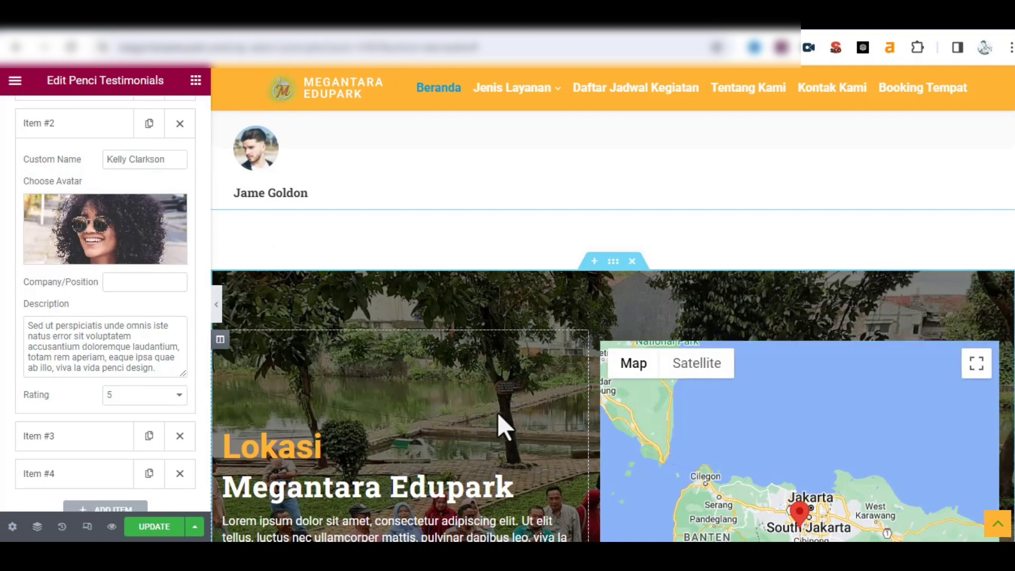
{"action": "scroll", "coordinate": [497, 412], "scroll_direction": "down", "scroll_amount": 4}
{"action": "scroll", "coordinate": [499, 403], "scroll_direction": "up", "scroll_amount": 3}
{"action": "scroll", "coordinate": [504, 389], "scroll_direction": "up", "scroll_amount": 1}
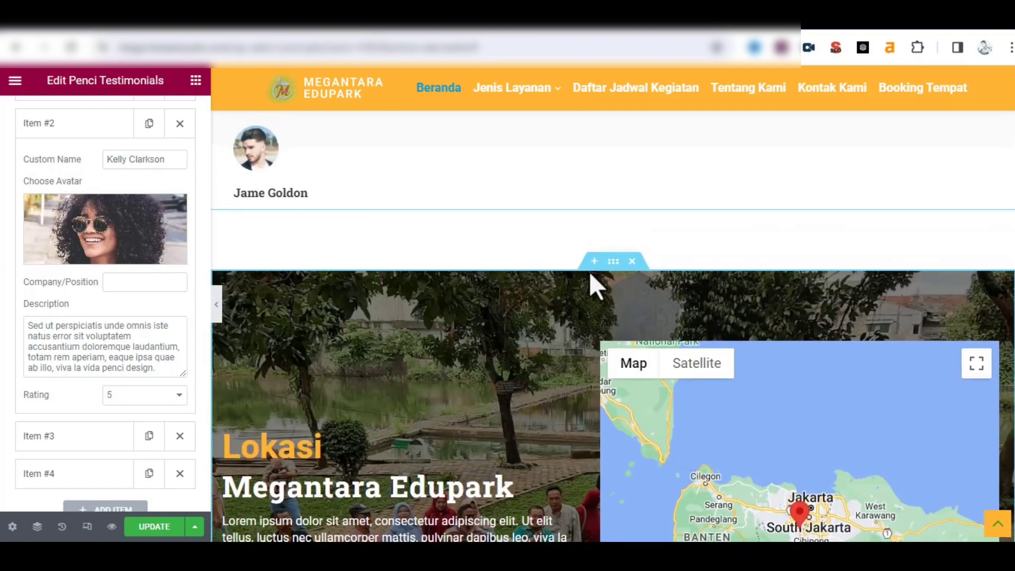
{"action": "left_click", "coordinate": [612, 262]}
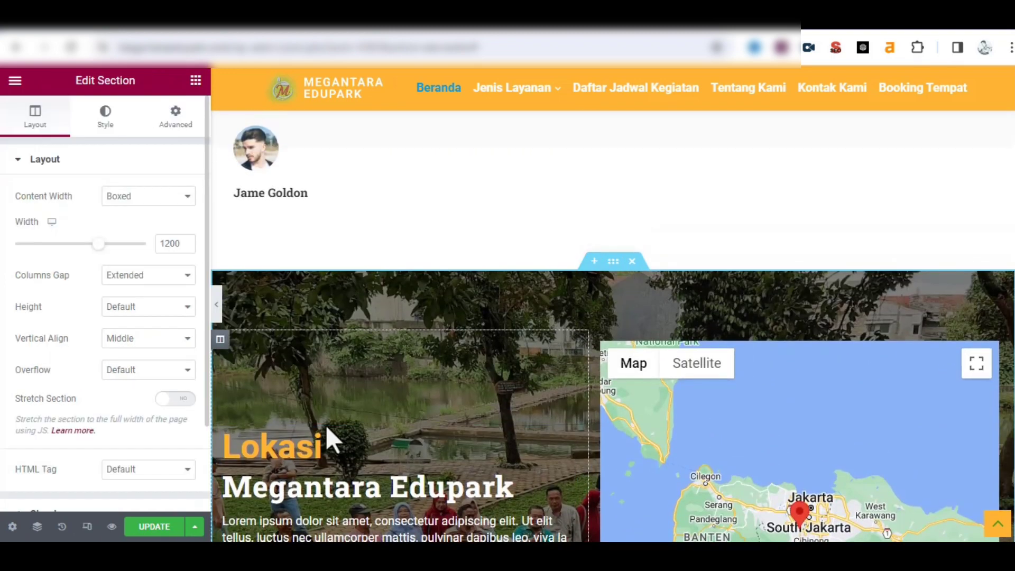
{"action": "scroll", "coordinate": [379, 448], "scroll_direction": "down", "scroll_amount": 3}
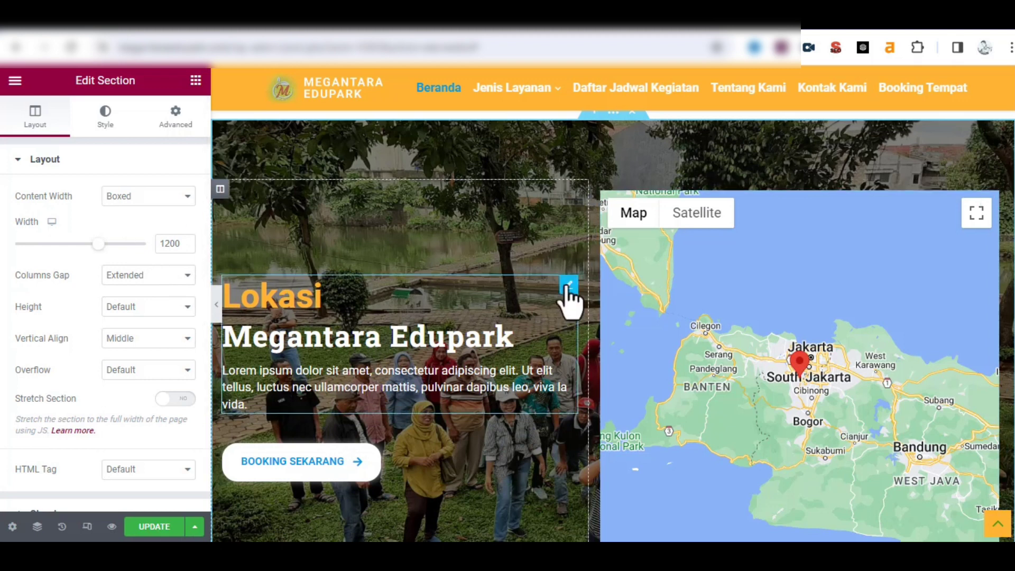
{"action": "left_click", "coordinate": [566, 288]}
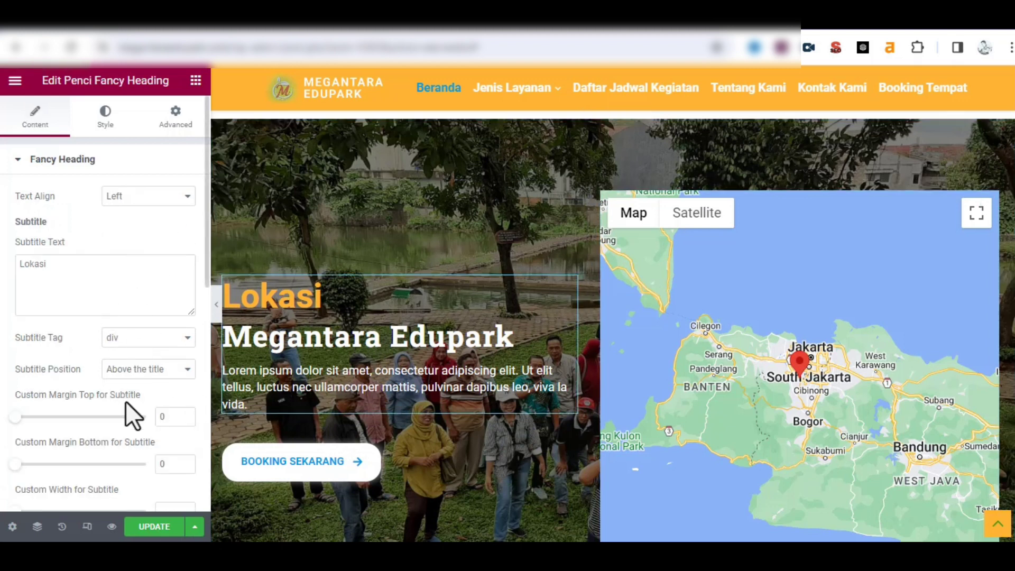
Examine the title text and description fields of the Lokasi Megantara Edupark heading
{"action": "scroll", "coordinate": [127, 405], "scroll_direction": "down", "scroll_amount": 4}
{"action": "left_click", "coordinate": [126, 373]}
{"action": "left_click_drag", "start_coordinate": [126, 372], "coordinate": [13, 374]}
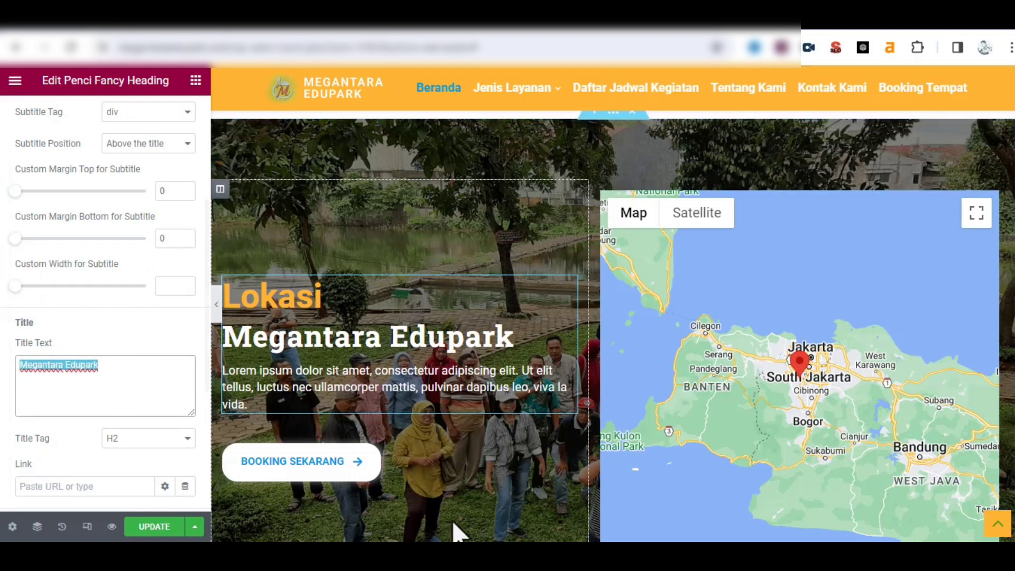
{"action": "scroll", "coordinate": [84, 424], "scroll_direction": "down", "scroll_amount": 3}
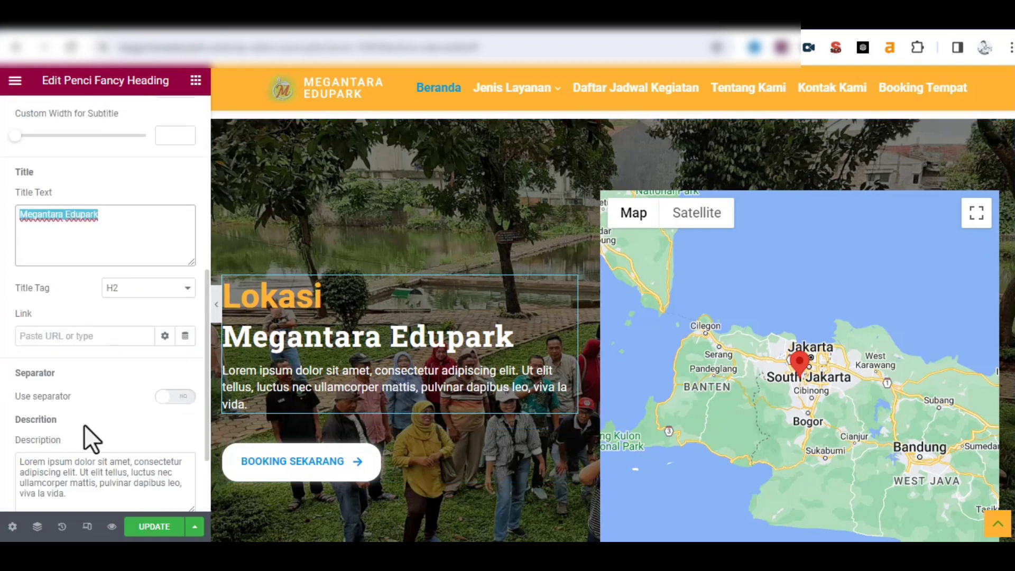
{"action": "left_click", "coordinate": [100, 482]}
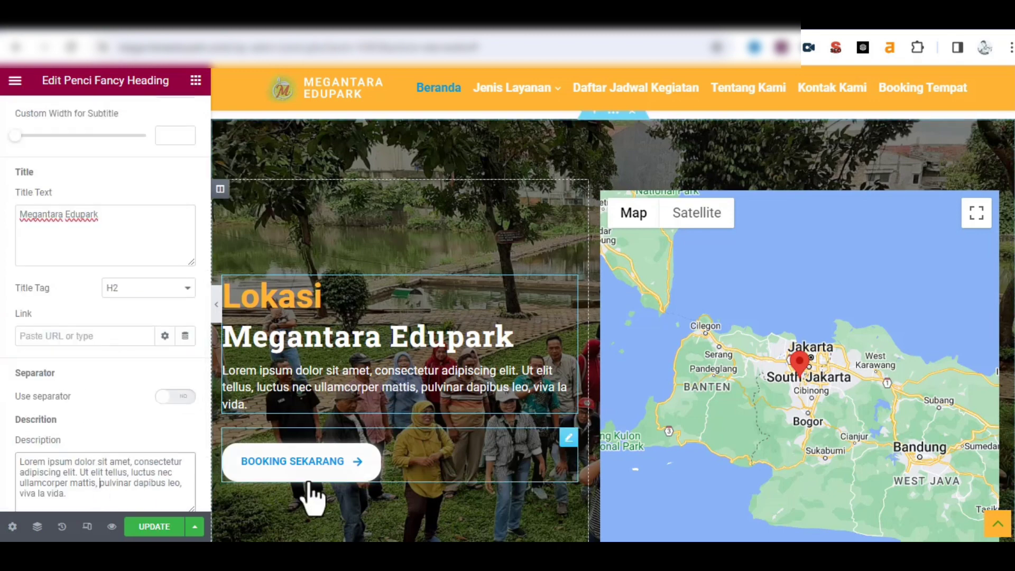
Open the Booking Sekarang button in the Lokasi section for editing and examine its link, alignment, size and icon settings
{"action": "left_click", "coordinate": [569, 438]}
{"action": "scroll", "coordinate": [81, 458], "scroll_direction": "down", "scroll_amount": 3}
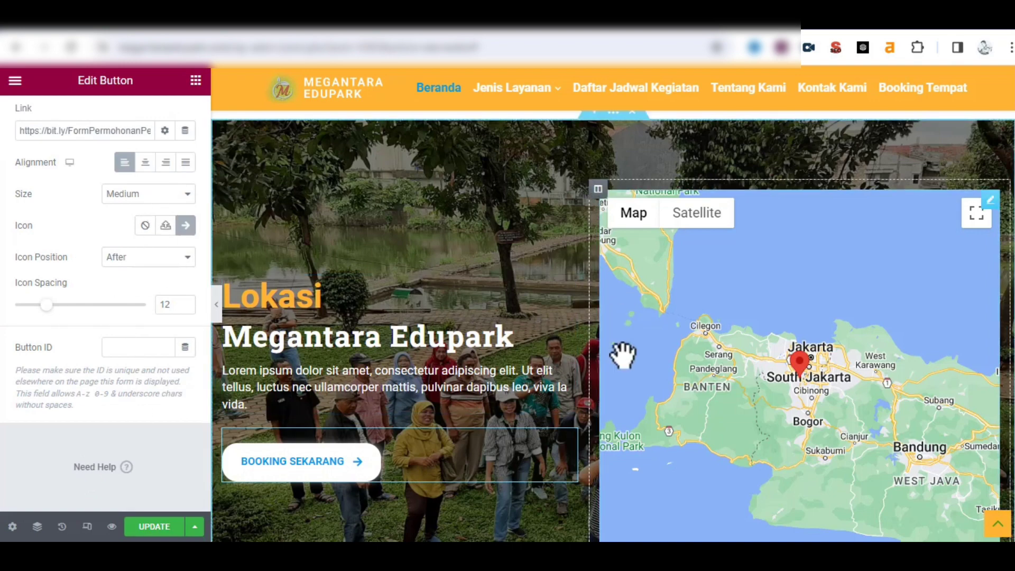
Open the Lokasi section's map for editing and examine its coordinates, map type choices and the embedded map itself
{"action": "scroll", "coordinate": [623, 354], "scroll_direction": "up", "scroll_amount": 1}
{"action": "scroll", "coordinate": [623, 354], "scroll_direction": "up", "scroll_amount": 1}
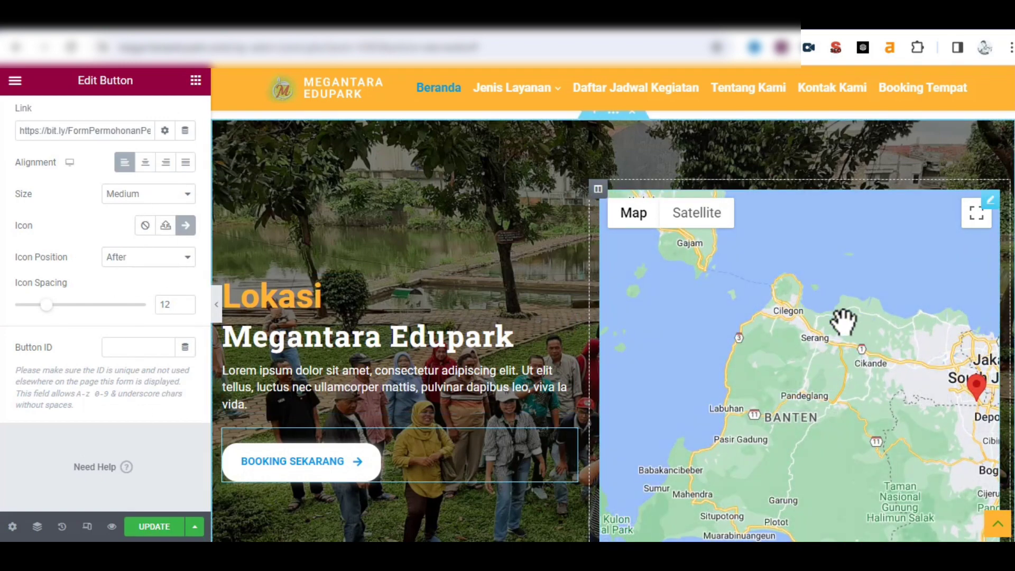
{"action": "left_click", "coordinate": [990, 200]}
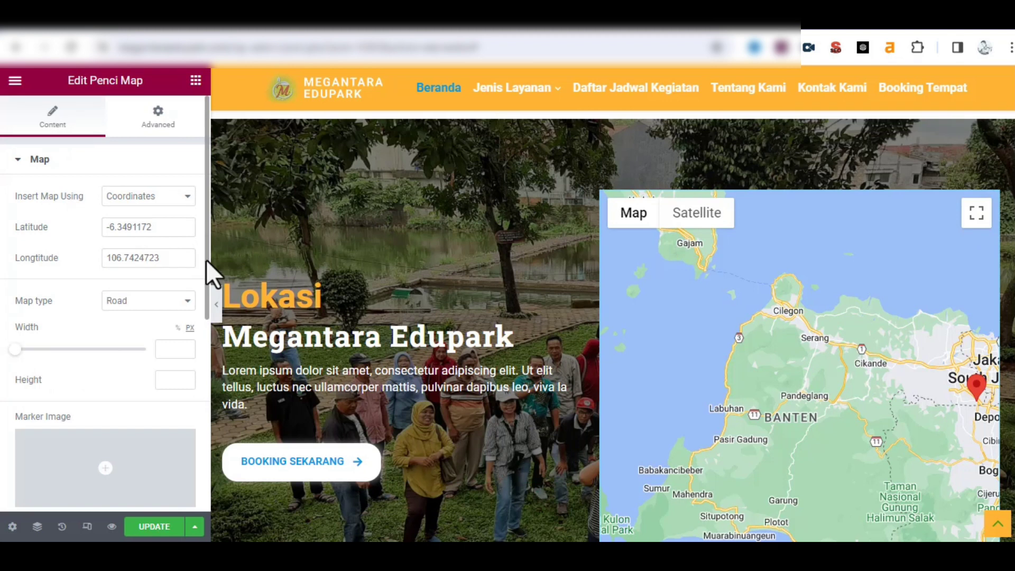
{"action": "left_click", "coordinate": [149, 306]}
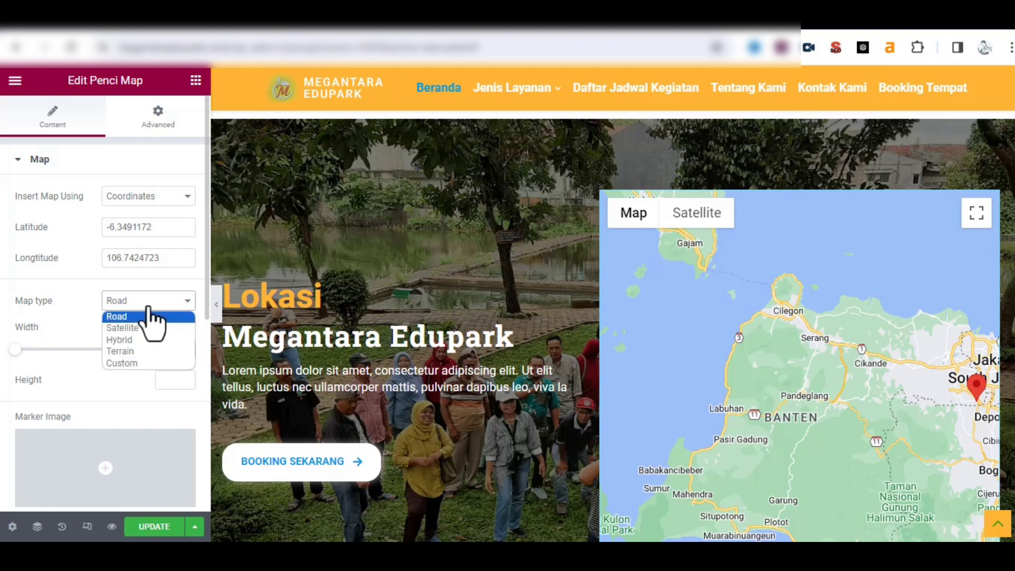
{"action": "left_click", "coordinate": [45, 306]}
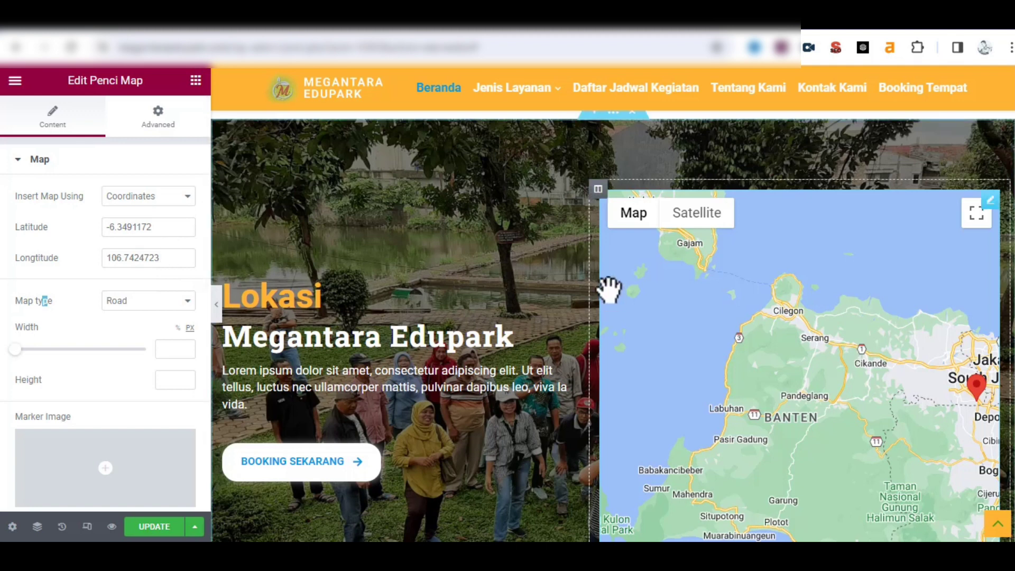
{"action": "mouse_move", "coordinate": [613, 214]}
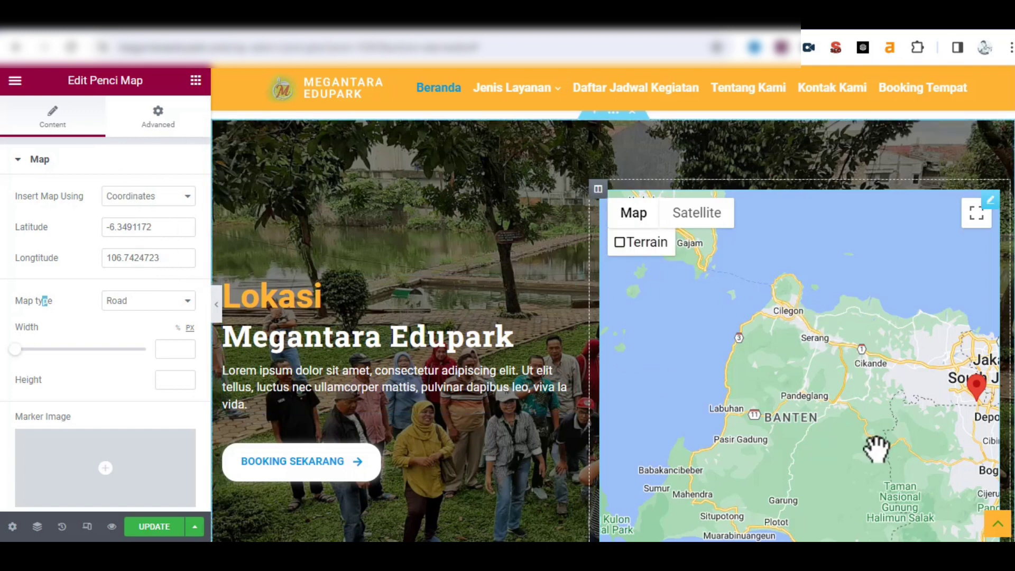
{"action": "scroll", "coordinate": [969, 418], "scroll_direction": "down", "scroll_amount": 1}
{"action": "scroll", "coordinate": [613, 326], "scroll_direction": "down", "scroll_amount": 10}
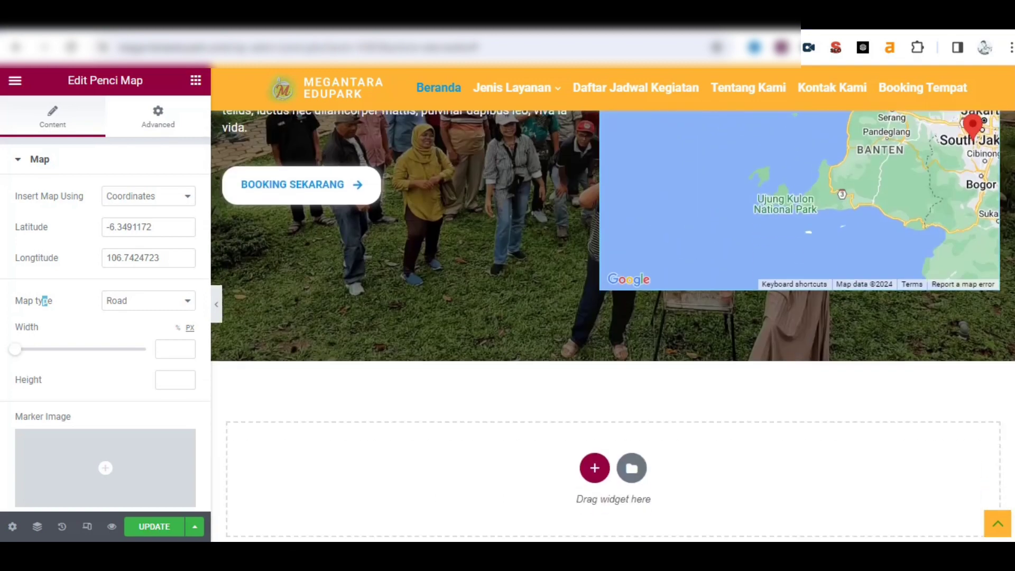